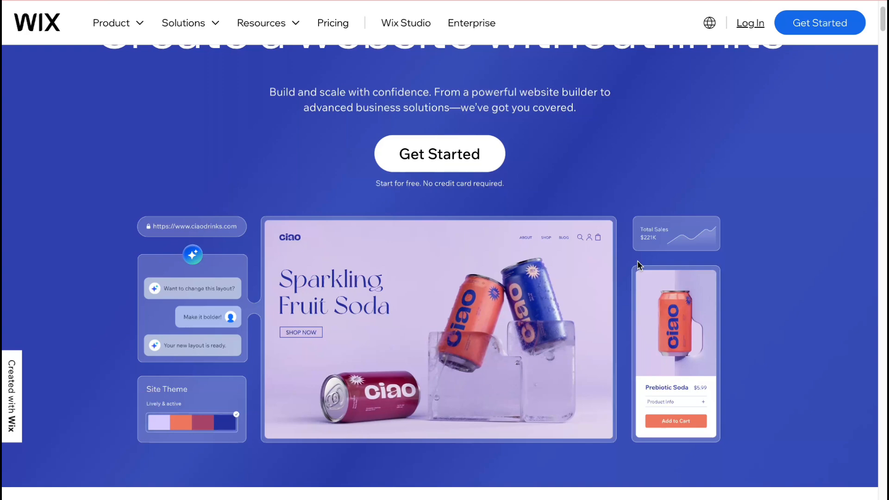
# Start creating a new site from the Sites overview and choose to set it up without the AI chat
pyautogui.scroll(2, 638, 265)
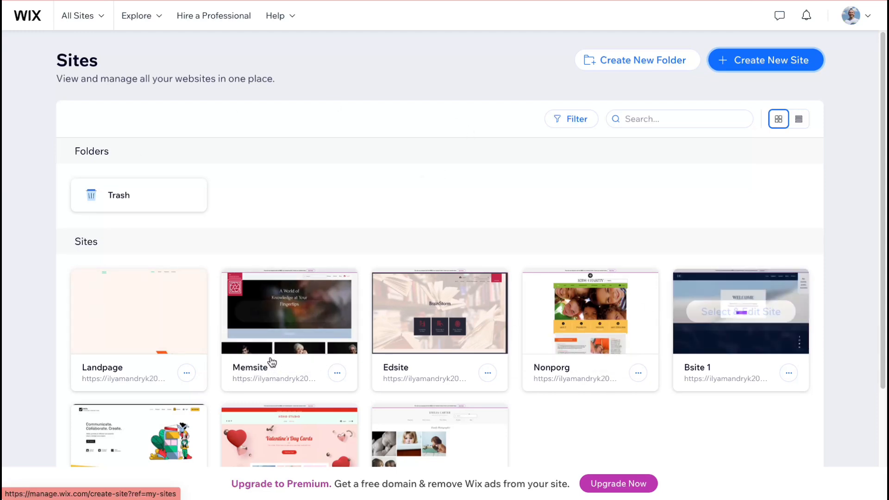
pyautogui.moveTo(273, 349)
pyautogui.moveTo(113, 291)
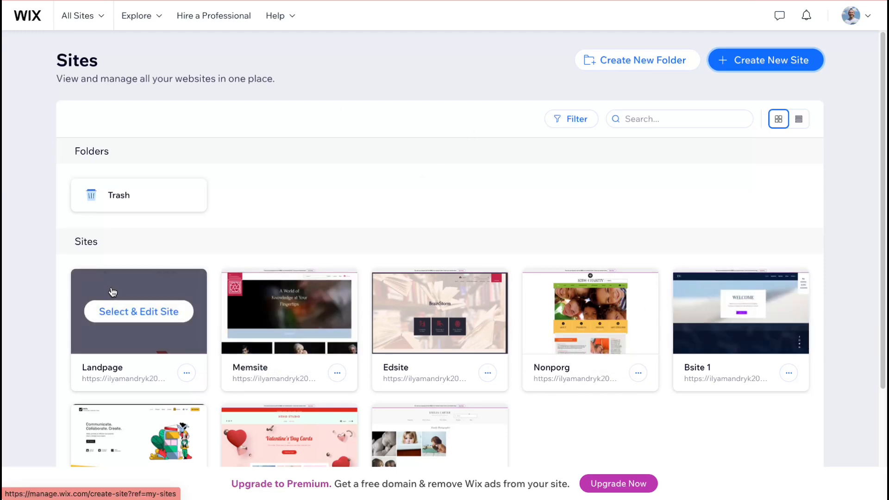
pyautogui.click(761, 65)
pyautogui.click(759, 61)
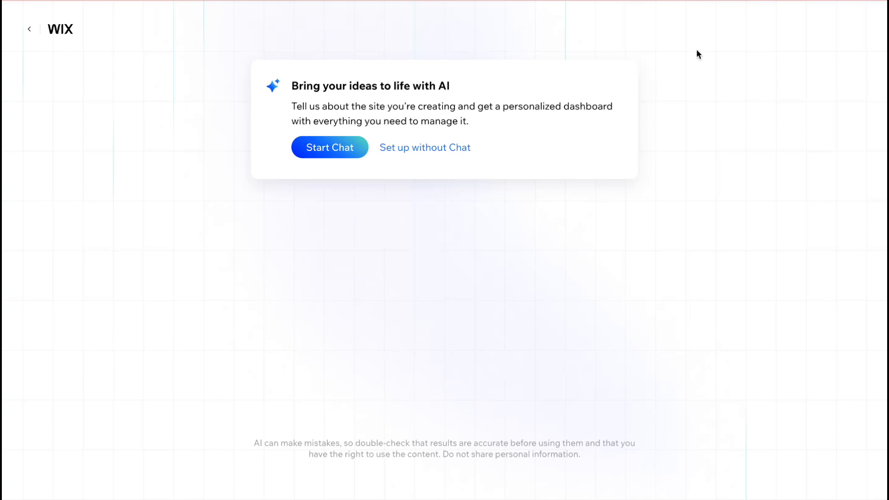
pyautogui.click(429, 149)
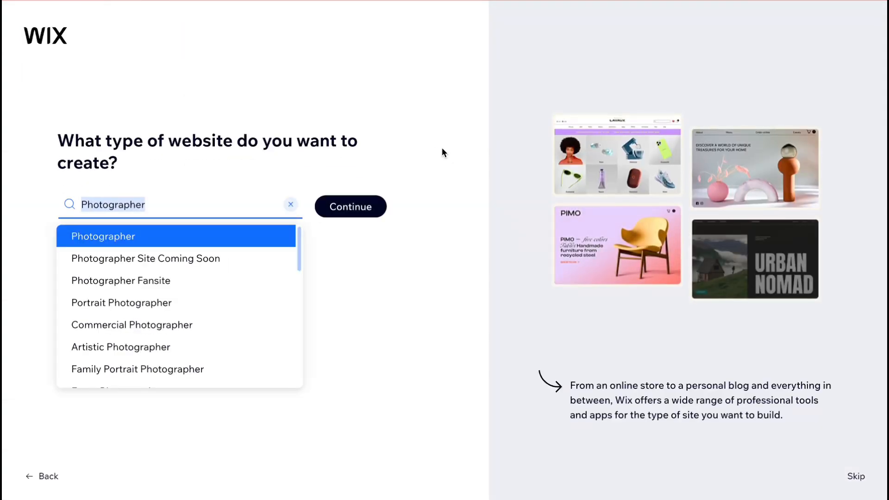
# Replace the suggested website type with Restaurant and continue the setup
pyautogui.click(291, 204)
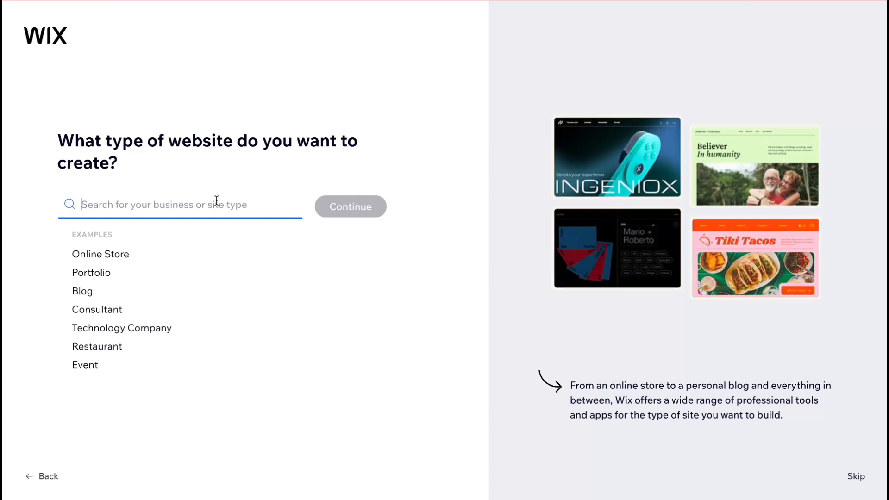
pyautogui.write('res')
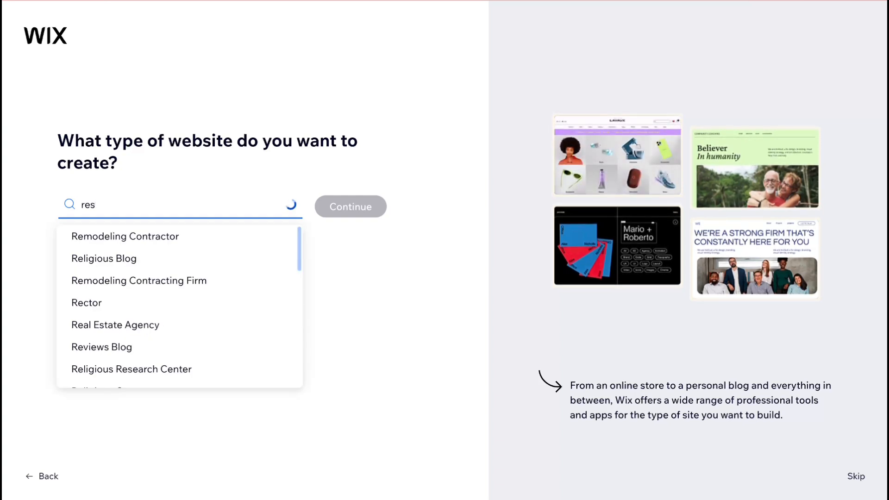
pyautogui.write('t')
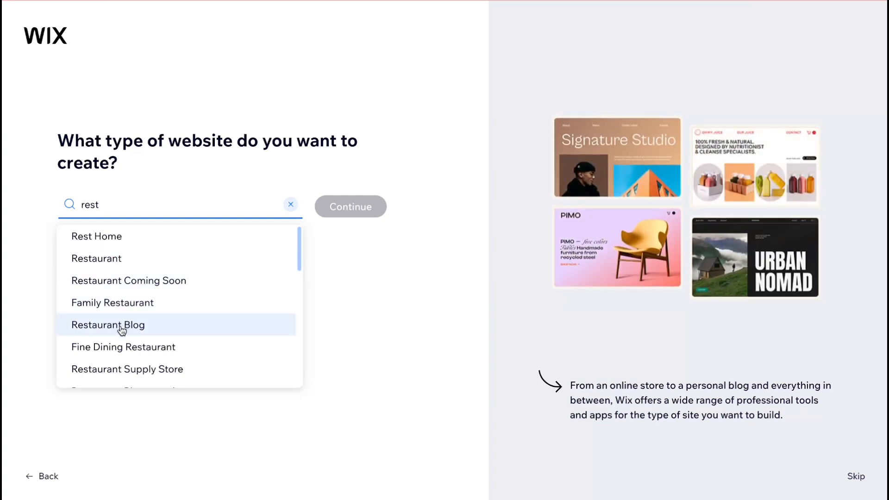
pyautogui.click(128, 262)
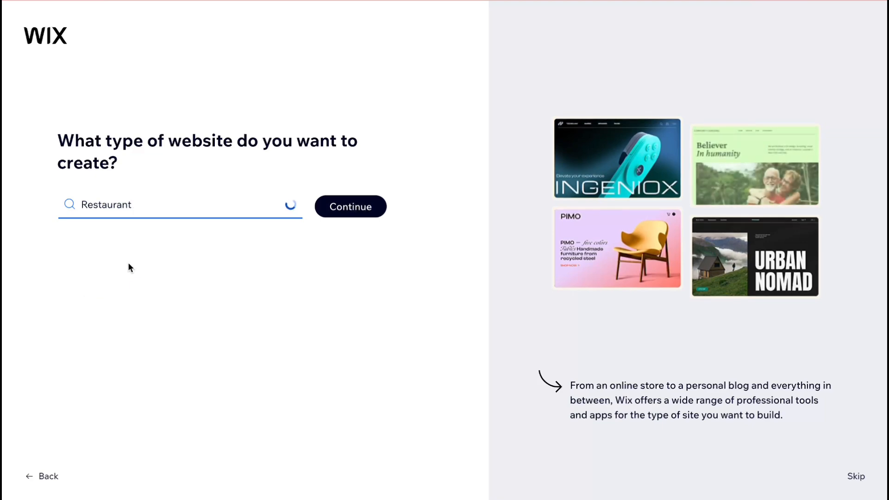
pyautogui.click(350, 216)
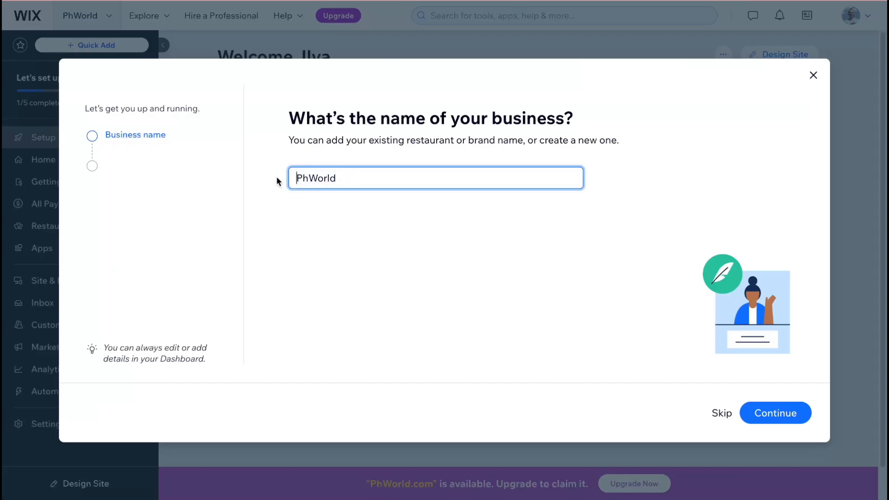
# Name the business RestWS and continue to the app selection
pyautogui.doubleClick(347, 173)
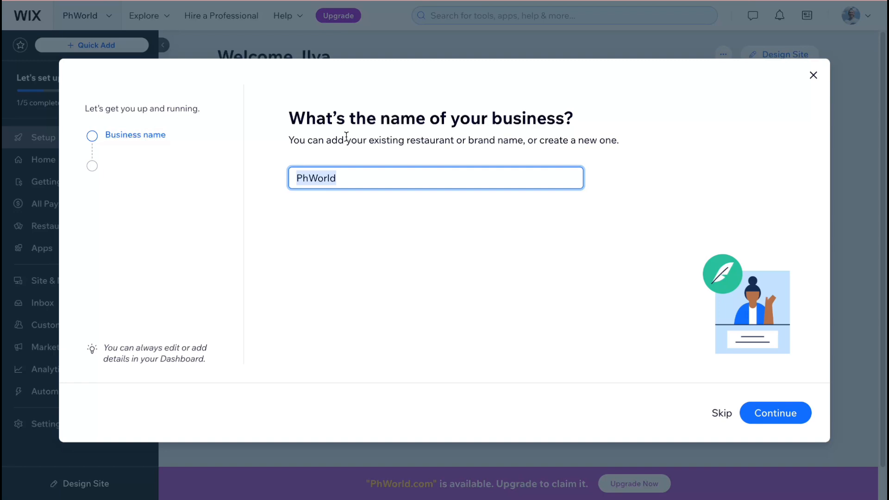
pyautogui.write('Rest')
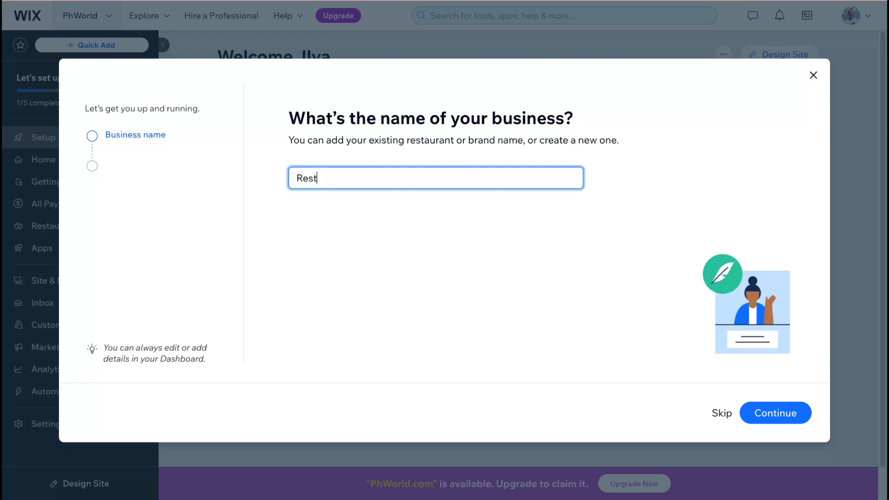
pyautogui.write('R')
pyautogui.press('BackSpace')
pyautogui.write('WS')
pyautogui.click(784, 412)
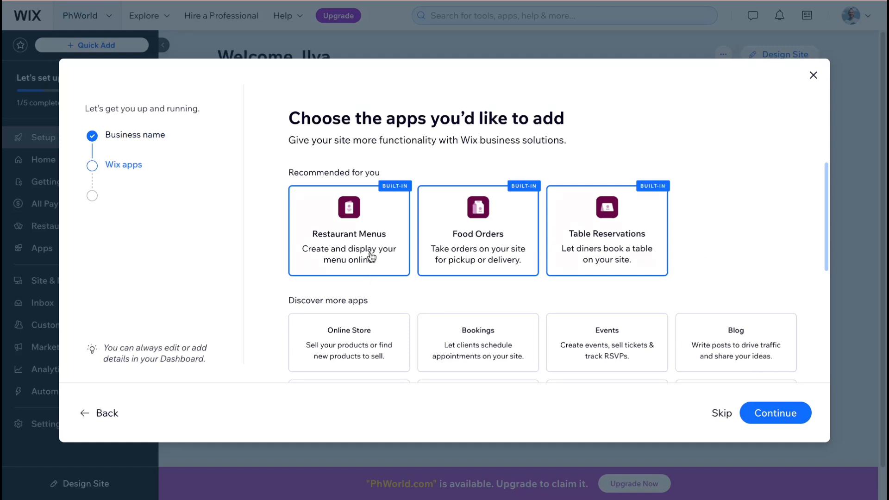
# Review the available apps, keep Restaurant Menus, Food Orders and Table Reservations selected, and finish the setup to reach the dashboard
pyautogui.scroll(-1, 371, 255)
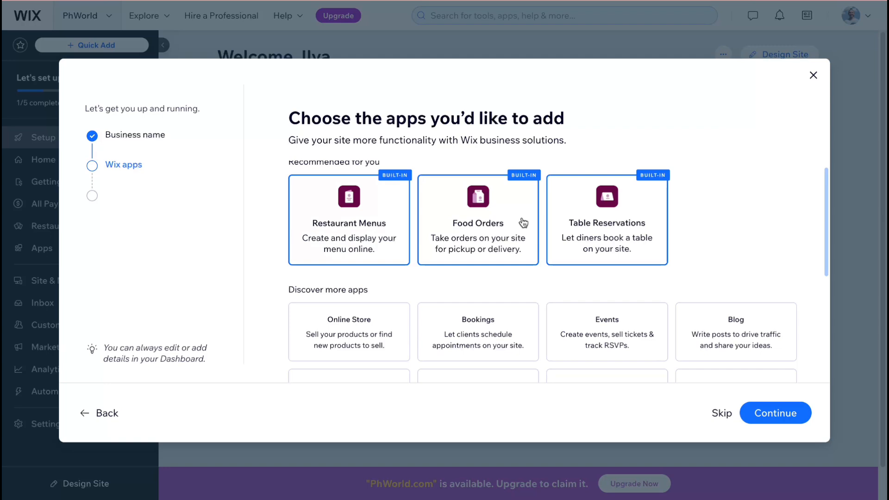
pyautogui.scroll(-4, 509, 218)
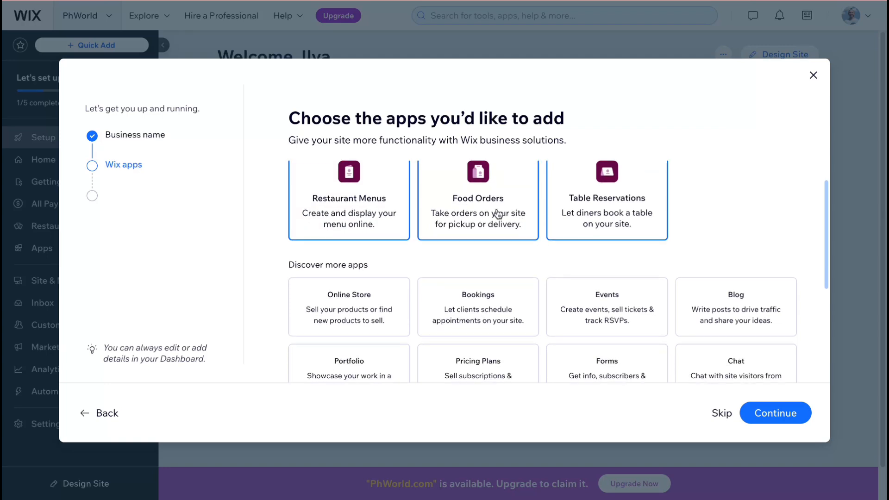
pyautogui.scroll(3, 424, 203)
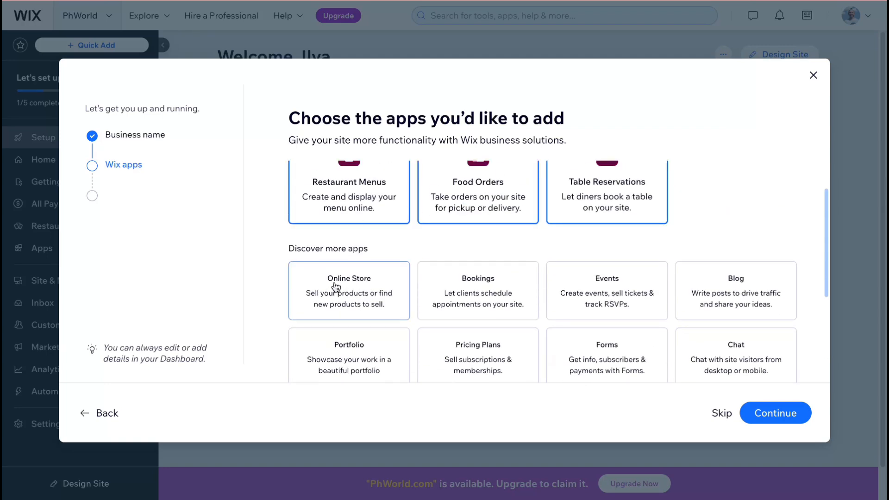
pyautogui.moveTo(294, 248); pyautogui.dragTo(461, 246)
pyautogui.scroll(-1, 461, 245)
pyautogui.scroll(-3, 463, 250)
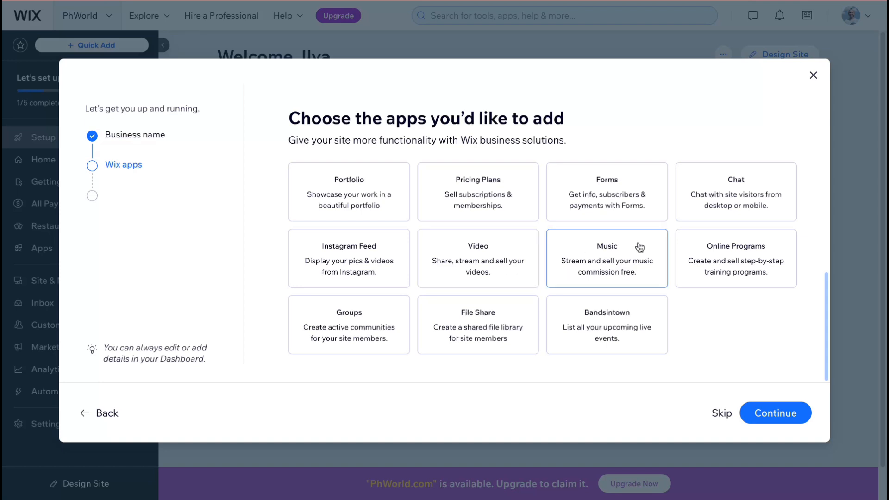
pyautogui.click(777, 412)
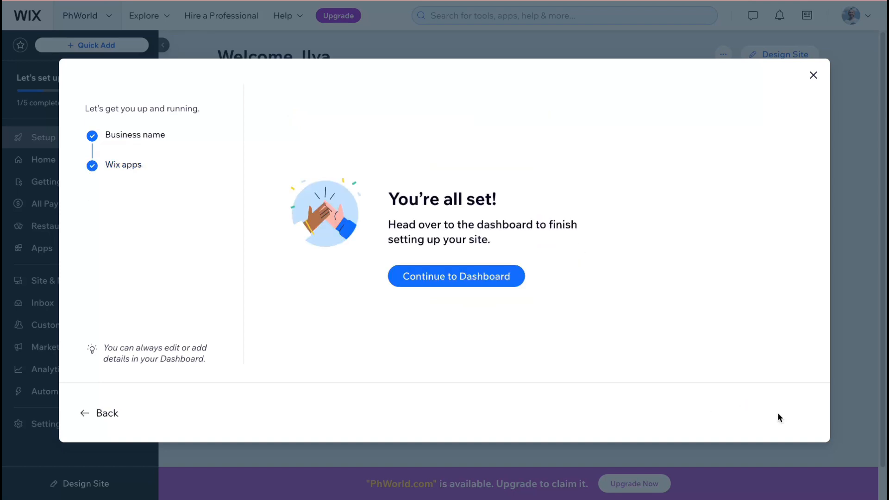
pyautogui.click(509, 277)
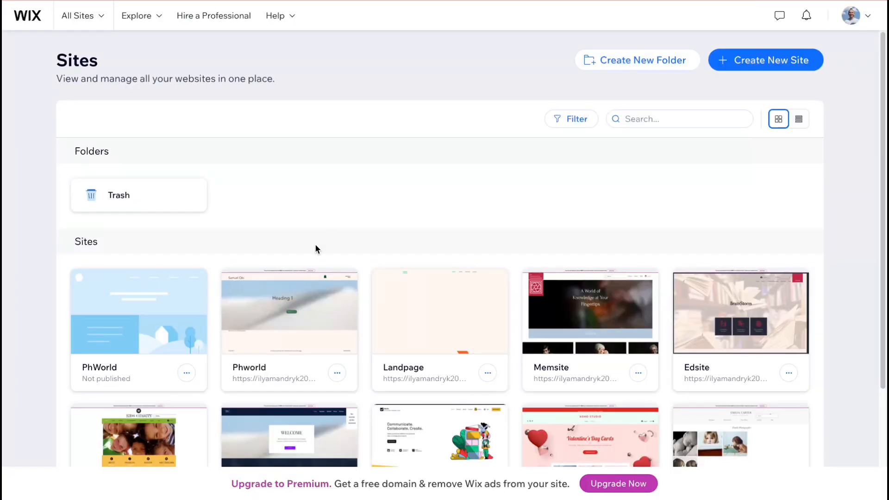
# Open the unpublished PhWorld site from the list of sites
pyautogui.scroll(-1, 316, 249)
pyautogui.moveTo(140, 289)
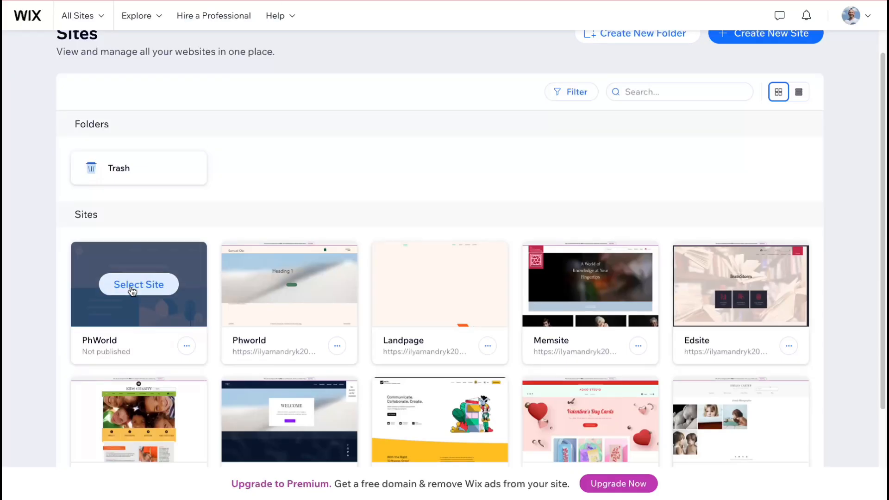
pyautogui.click(132, 291)
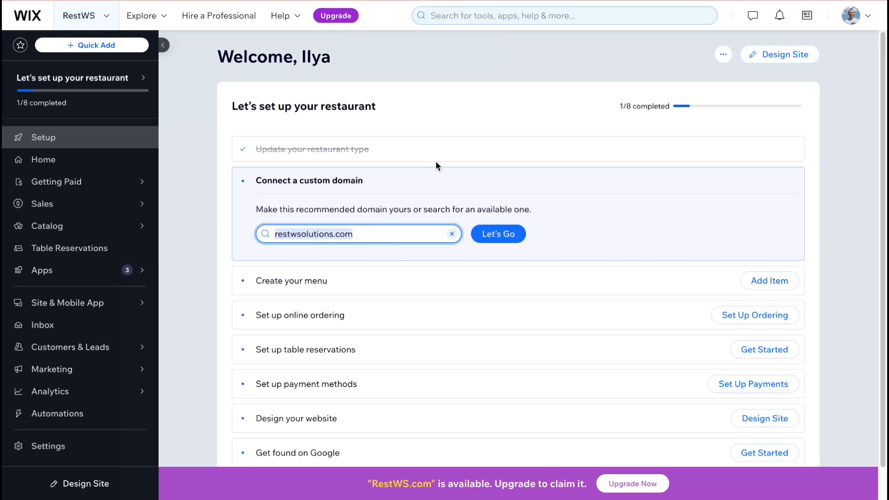
# Review the custom domain task in the restaurant setup checklist and check whether restwsolutions.com is available
pyautogui.scroll(-1, 411, 170)
pyautogui.click(255, 153)
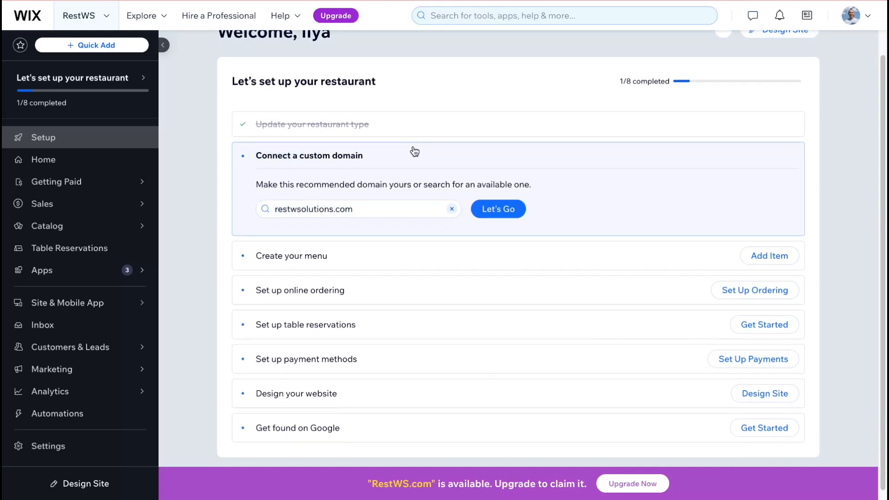
pyautogui.scroll(-1, 338, 134)
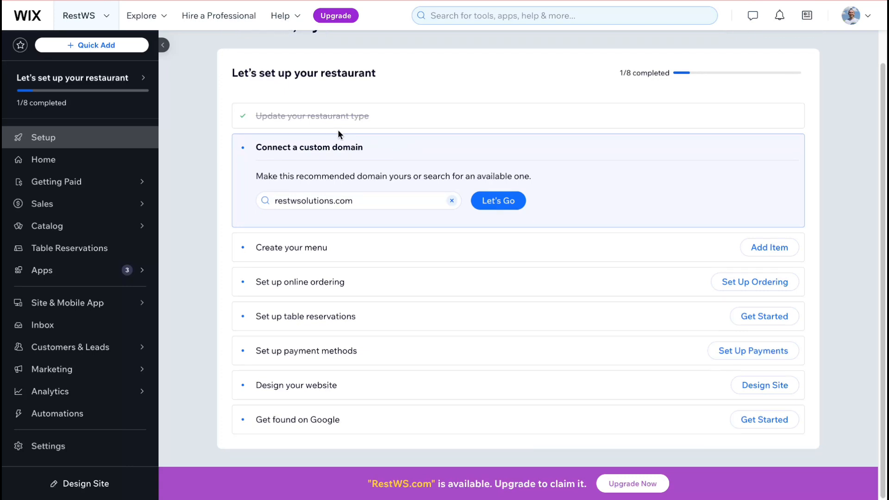
pyautogui.moveTo(275, 175); pyautogui.dragTo(723, 173)
pyautogui.click(659, 152)
pyautogui.click(277, 200)
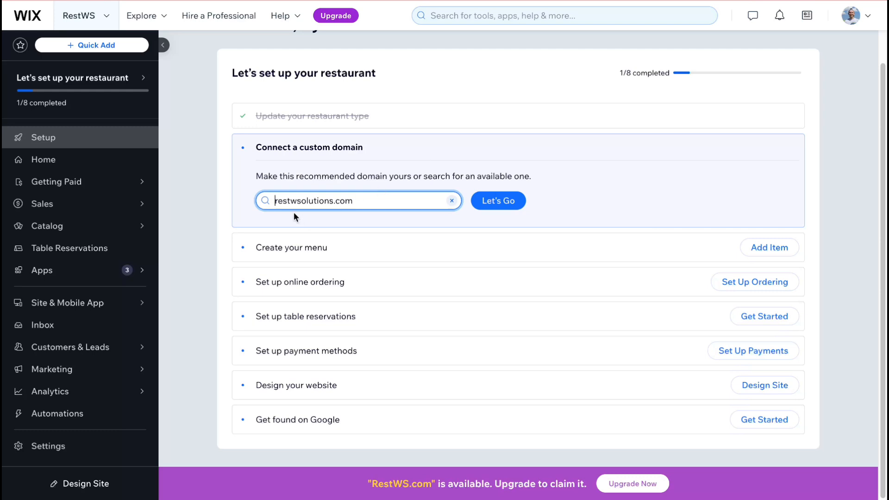
pyautogui.click(479, 196)
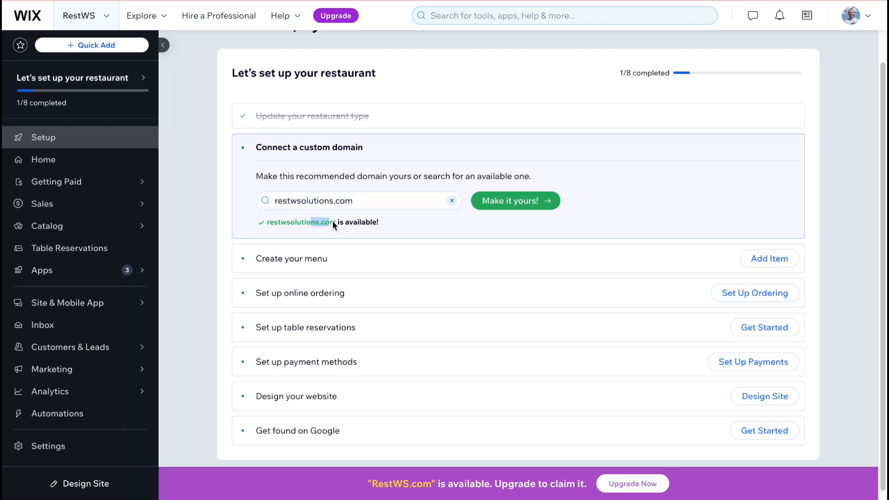
pyautogui.click(484, 224)
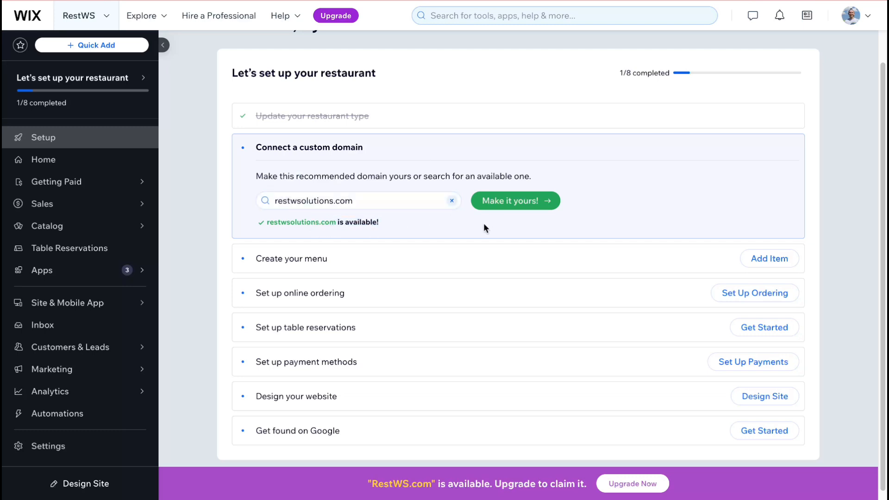
# Compare the Premium plan and domain-only offers for restwsolutions.com, and return to the setup checklist without buying
pyautogui.click(523, 201)
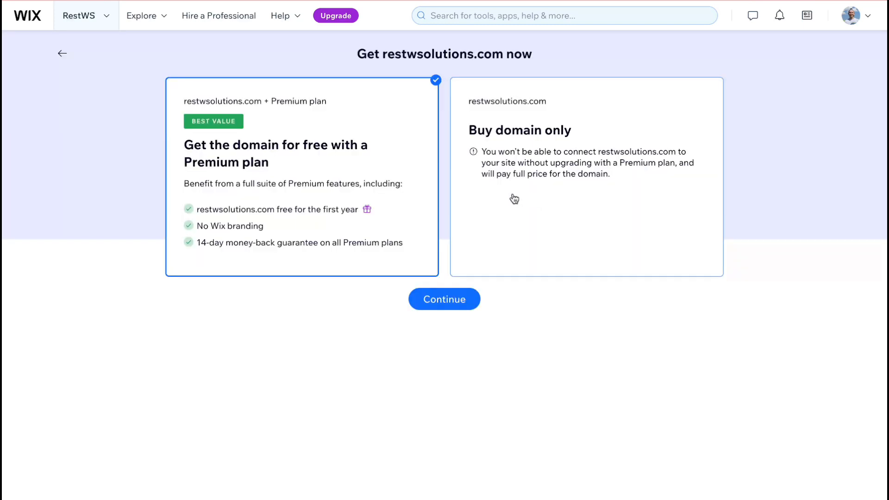
pyautogui.moveTo(457, 128); pyautogui.dragTo(607, 140)
pyautogui.click(608, 140)
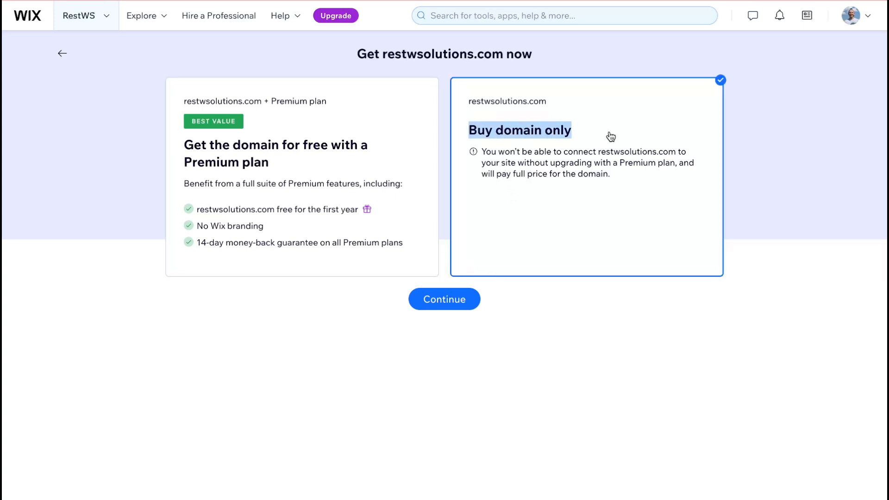
pyautogui.moveTo(194, 144); pyautogui.dragTo(344, 174)
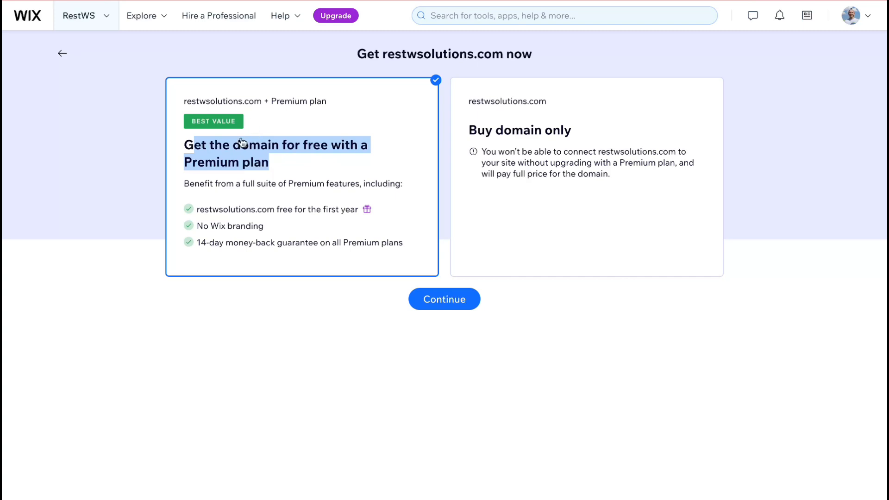
pyautogui.click(21, 1)
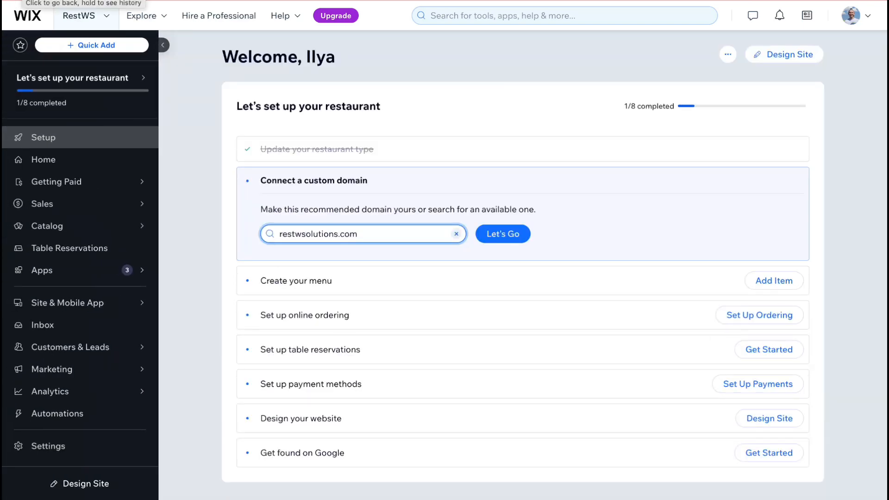
# Open the restaurant menus page from the Create your menu task and dismiss the AI conversion tip
pyautogui.scroll(-1, 206, 169)
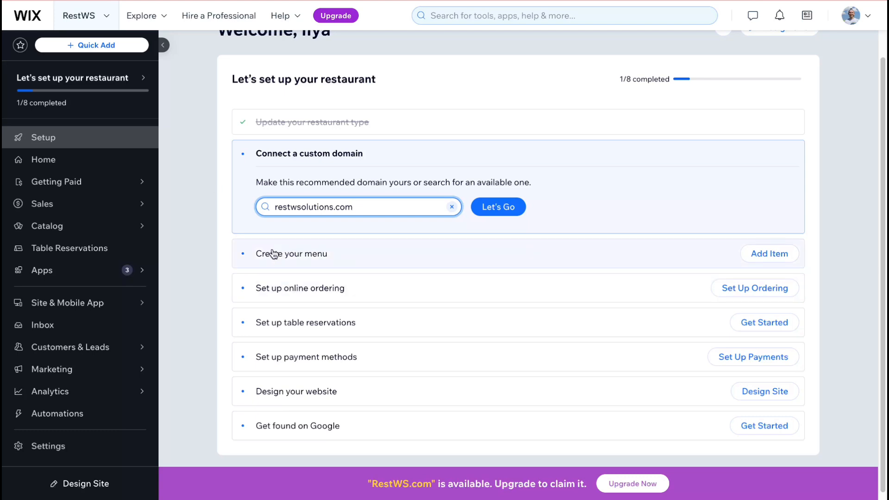
pyautogui.click(755, 253)
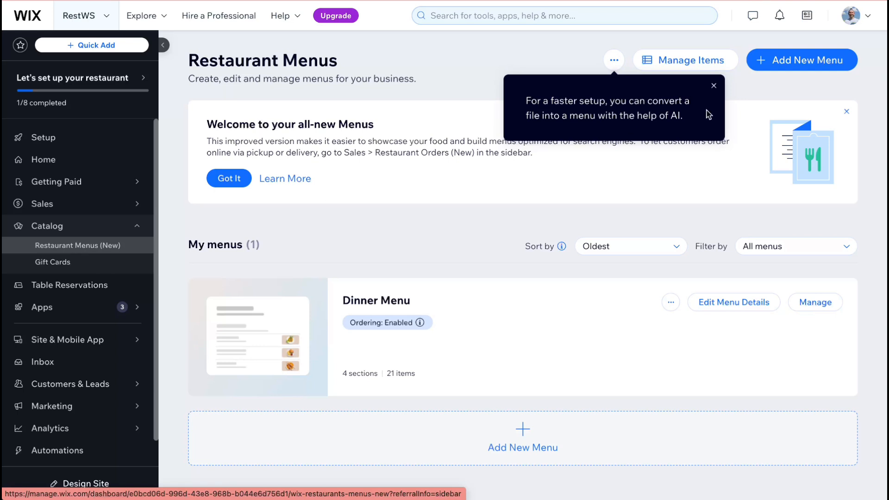
pyautogui.click(713, 85)
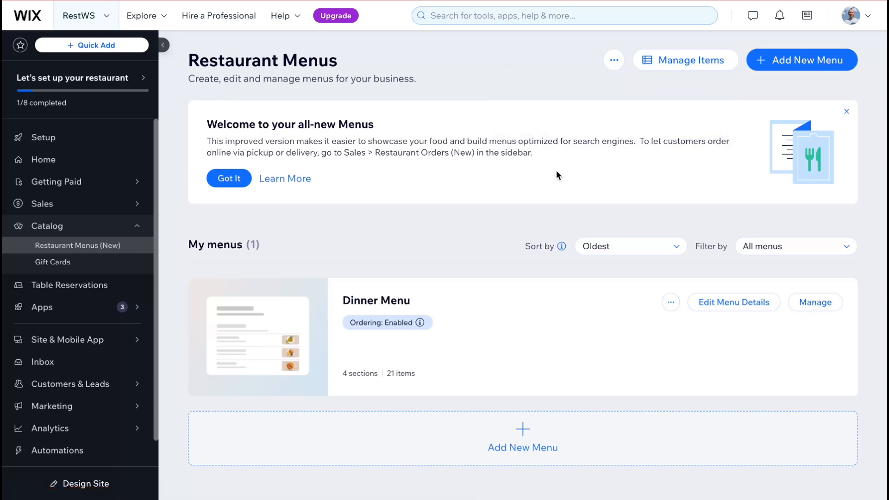
# Add a new draft menu named "br men" with the description "good food" and save it
pyautogui.click(780, 59)
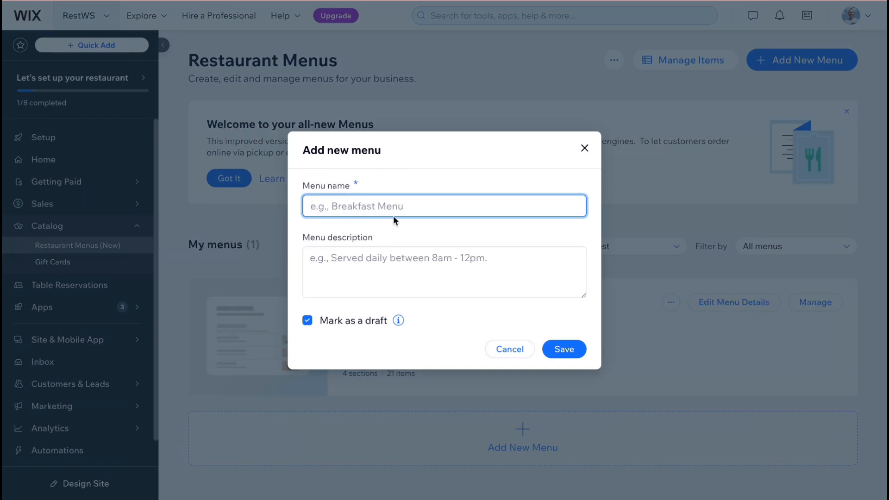
pyautogui.write('br men')
pyautogui.click(402, 279)
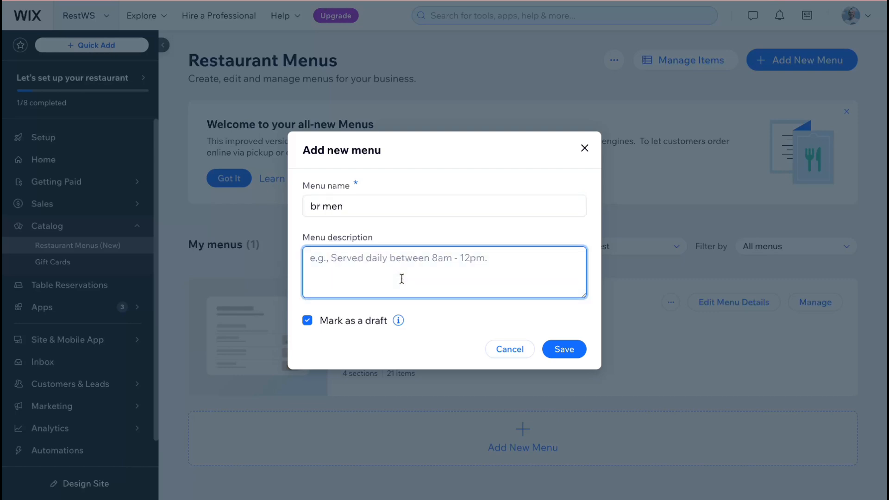
pyautogui.write('good food')
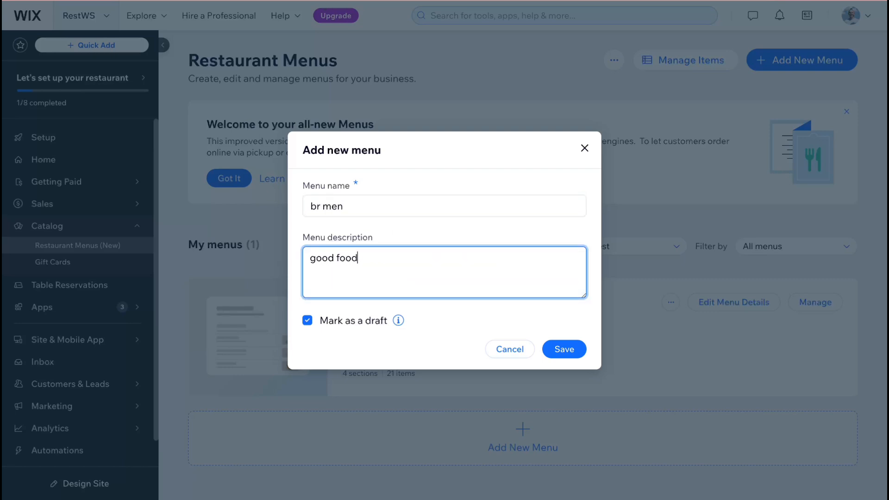
pyautogui.click(559, 350)
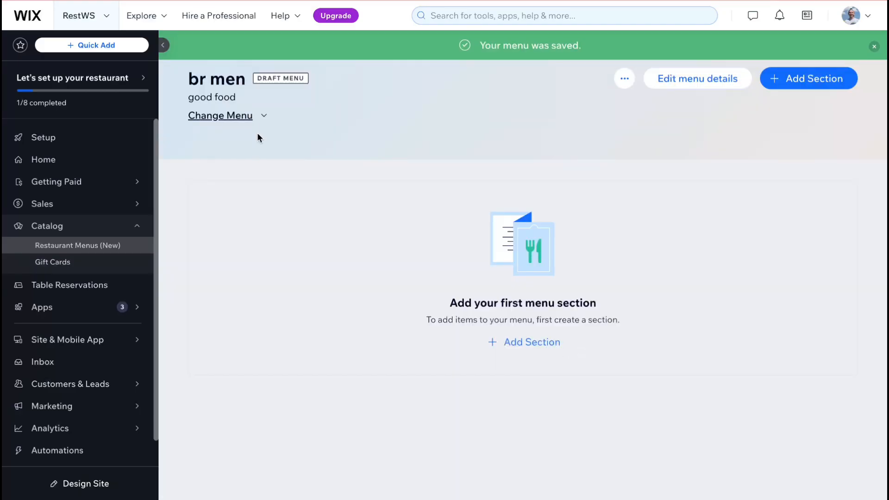
# Look at the form for adding a section to the br men menu, and close it without saving a section
pyautogui.moveTo(187, 79); pyautogui.dragTo(323, 90)
pyautogui.click(410, 119)
pyautogui.click(831, 80)
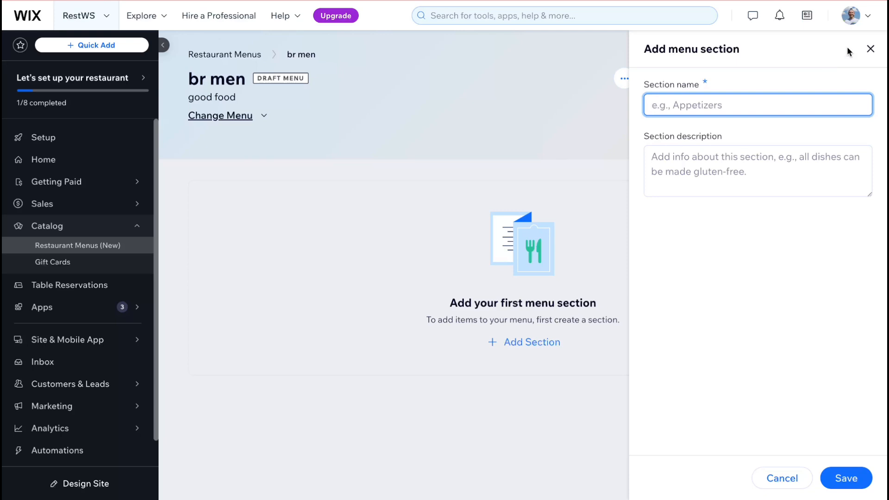
pyautogui.click(870, 49)
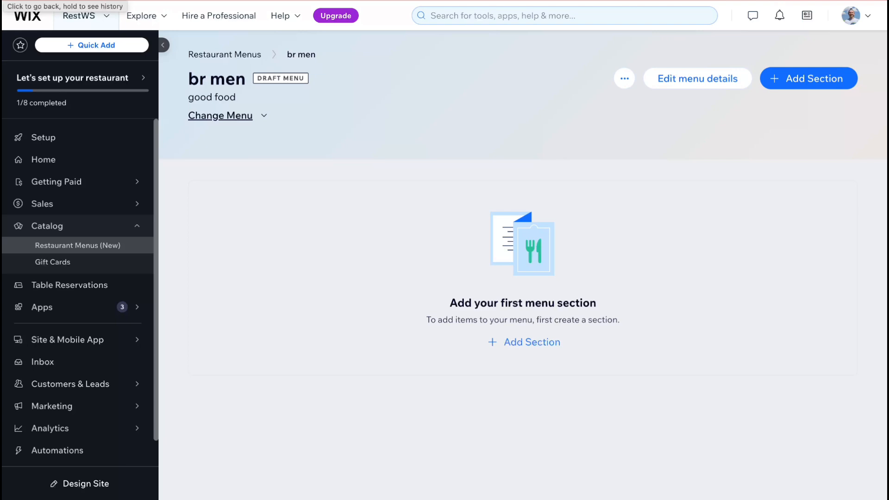
pyautogui.click(8, 0)
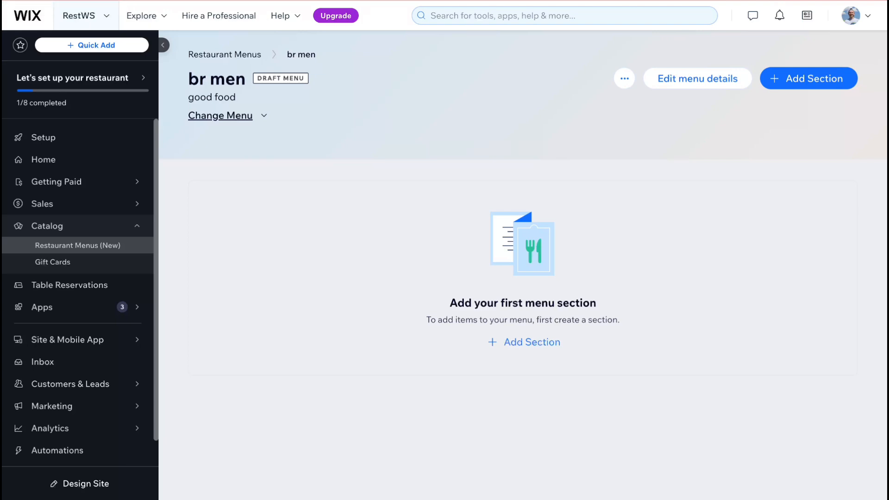
# Return to the setup checklist, open the online ordering task and review the ordering overview and its upgrade notice
pyautogui.moveTo(64, 183)
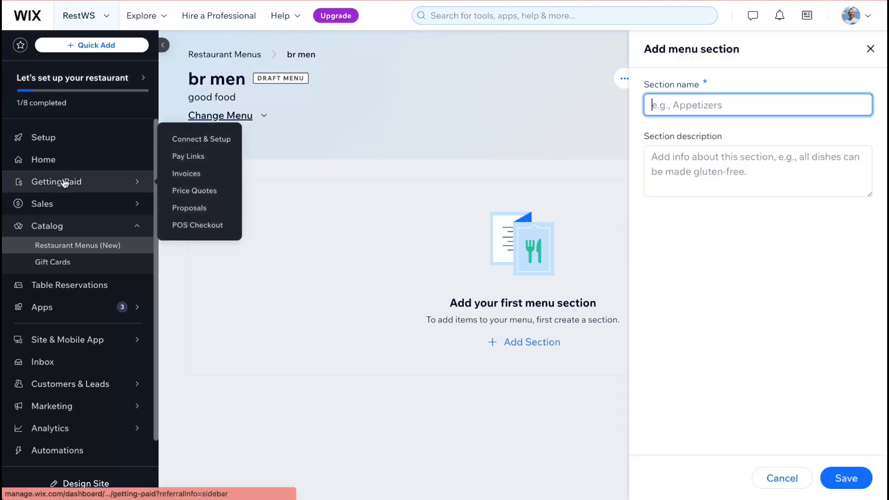
pyautogui.click(45, 135)
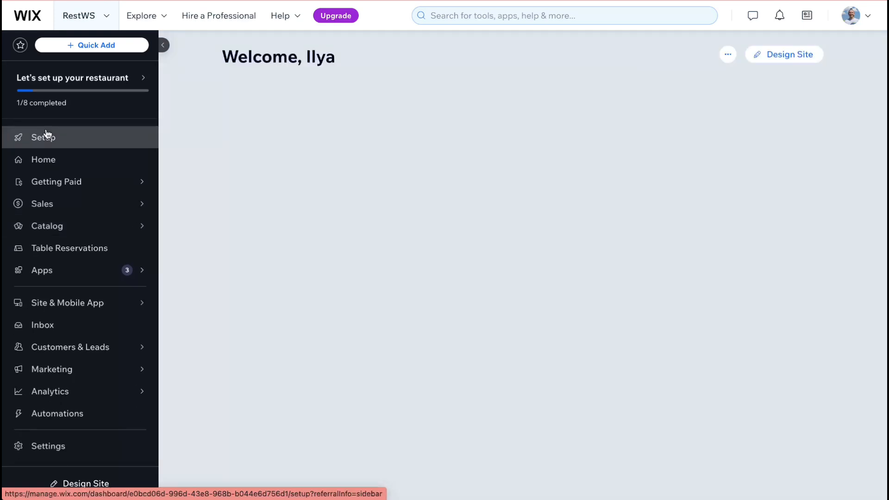
pyautogui.scroll(-1, 272, 294)
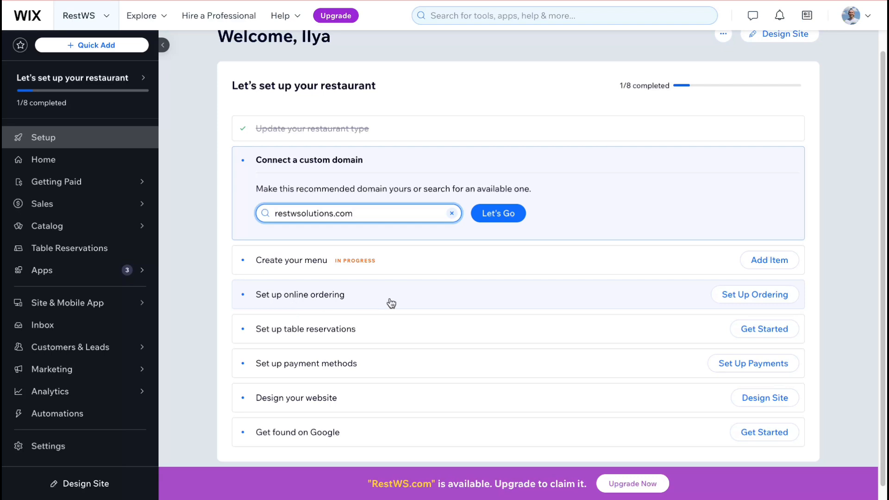
pyautogui.click(720, 300)
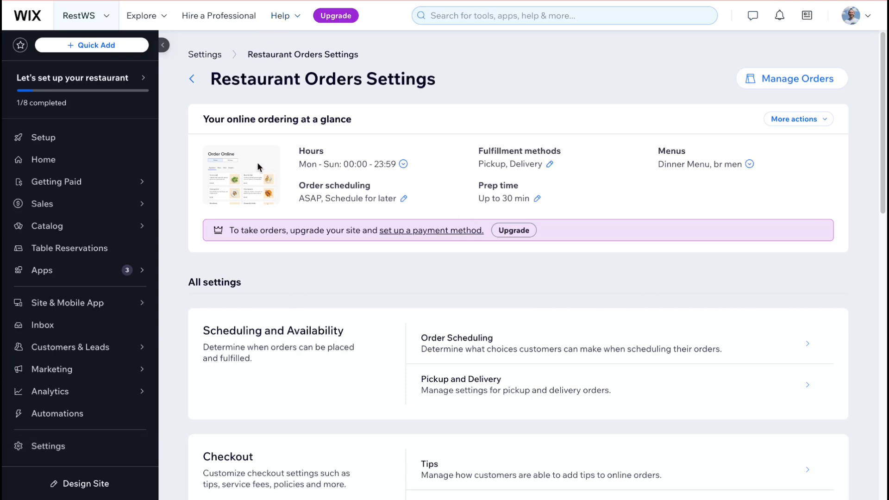
pyautogui.moveTo(219, 119); pyautogui.dragTo(404, 116)
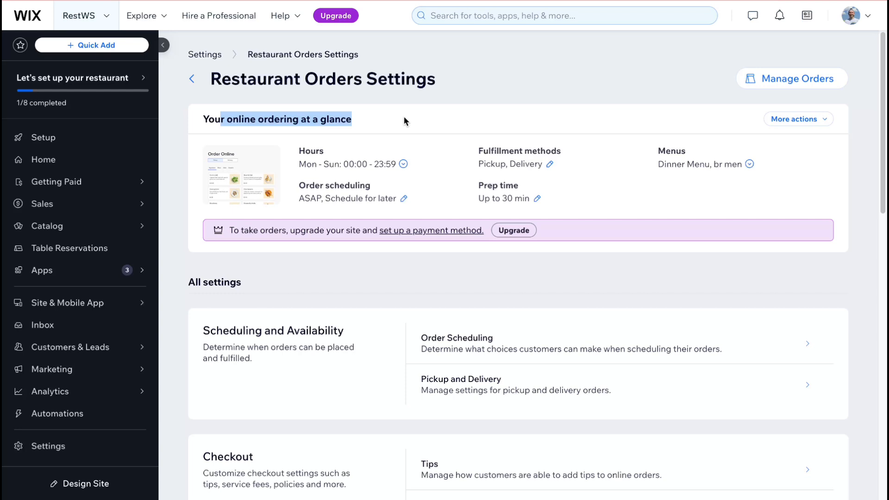
pyautogui.click(404, 115)
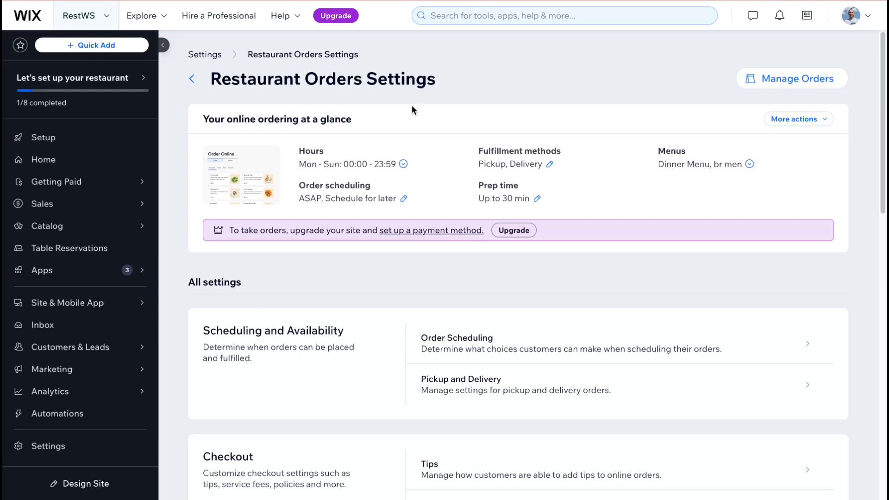
pyautogui.moveTo(230, 230); pyautogui.dragTo(399, 238)
pyautogui.click(602, 277)
# Review the order scheduling options and rules, and return to the restaurant orders settings without changing them
pyautogui.click(402, 200)
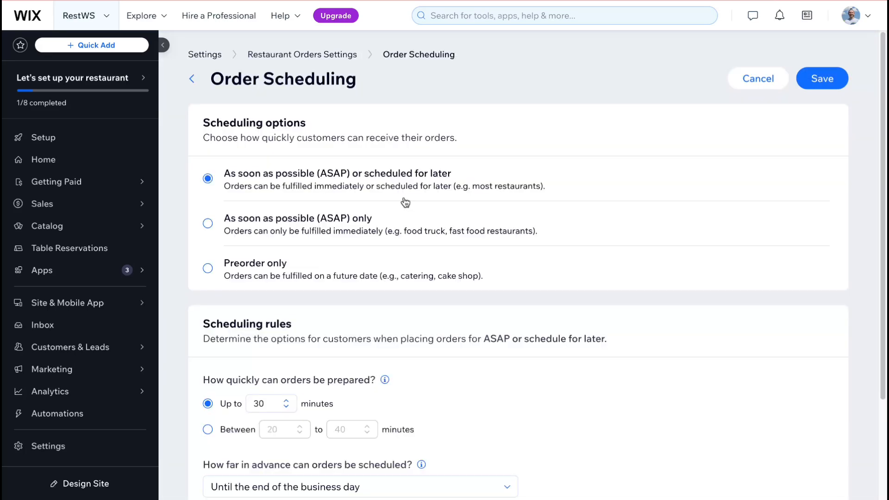
pyautogui.scroll(-2, 388, 130)
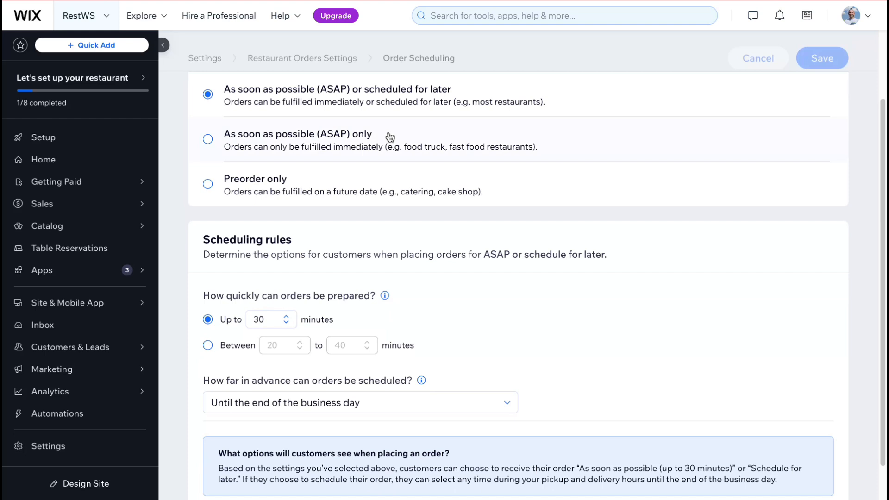
pyautogui.scroll(2, 401, 195)
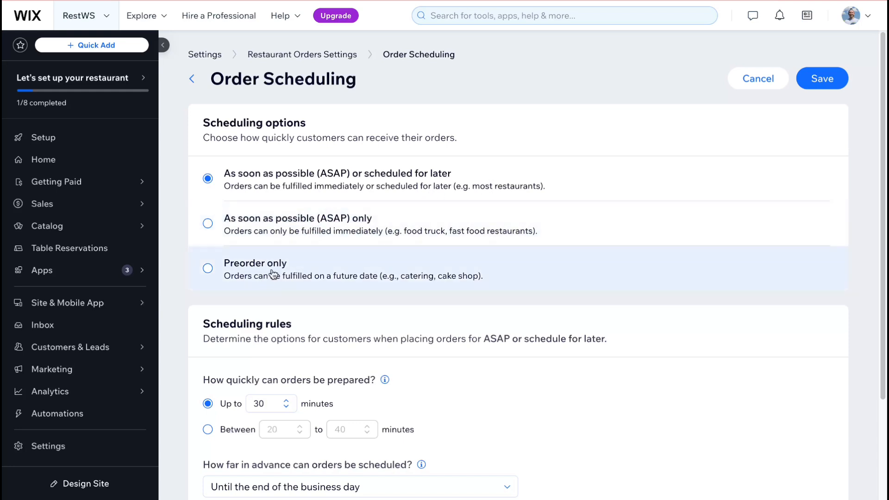
pyautogui.scroll(-1, 272, 273)
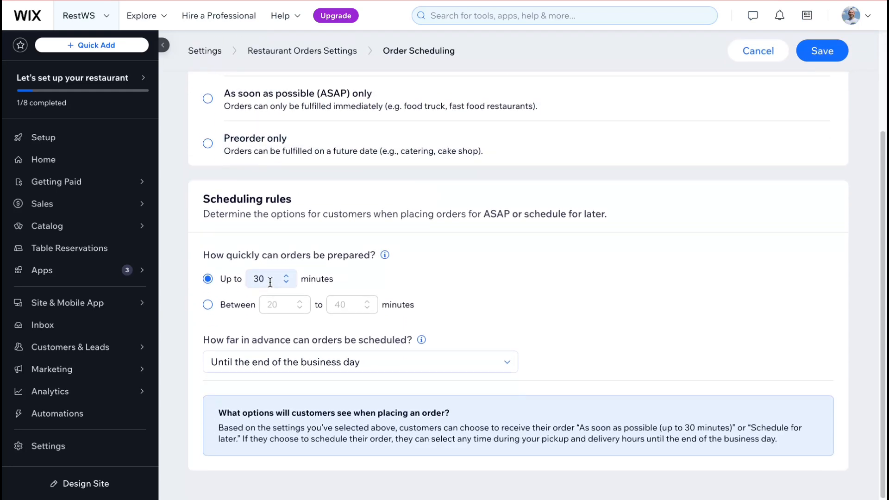
pyautogui.hotkey('alt', 'Left')
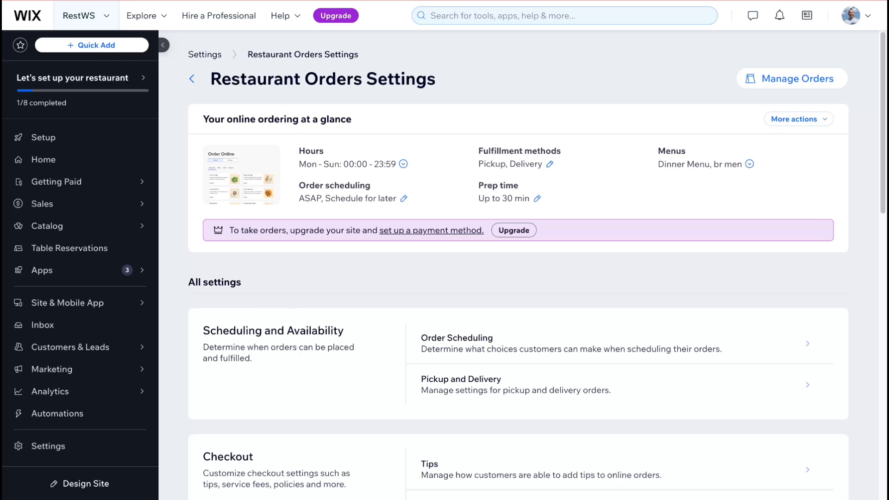
# Open the table reservations task from the setup checklist and review the online reservations status and settings categories
pyautogui.click(32, 137)
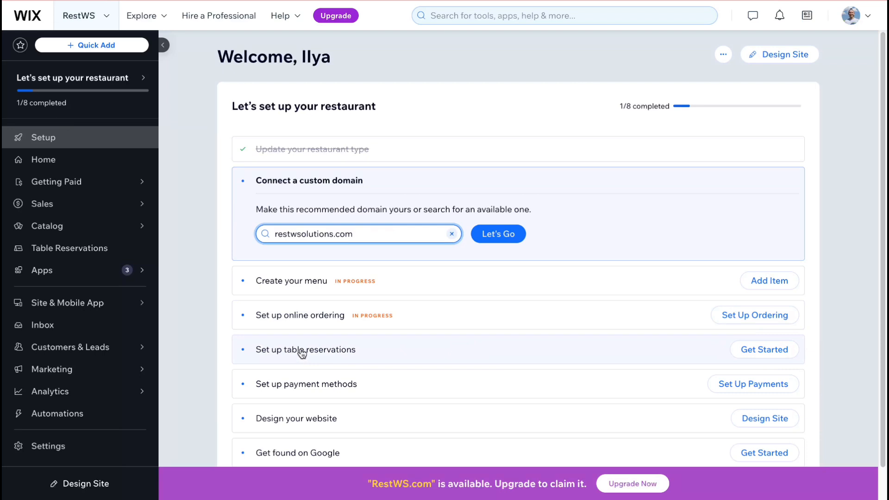
pyautogui.click(777, 350)
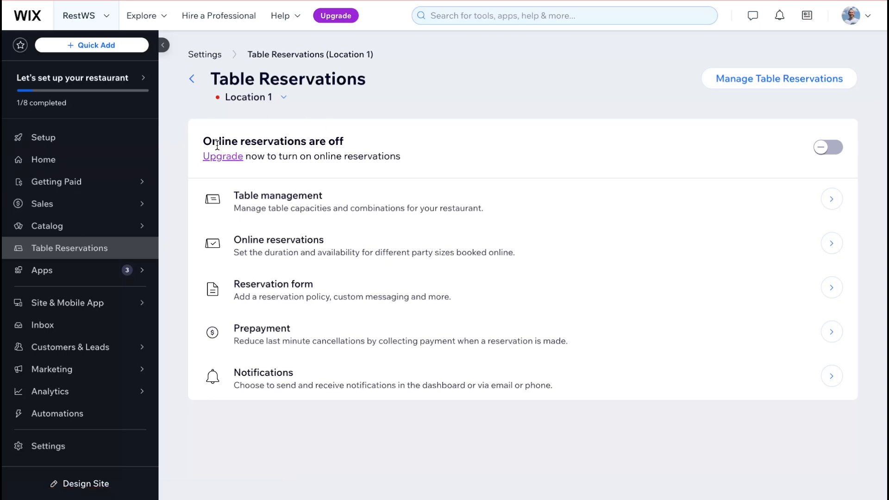
pyautogui.moveTo(215, 142); pyautogui.dragTo(373, 144)
pyautogui.click(384, 141)
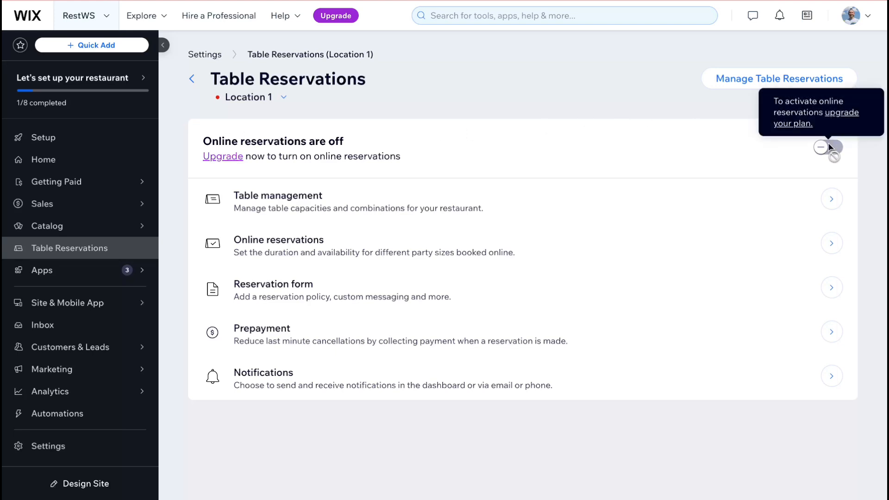
pyautogui.moveTo(217, 163); pyautogui.dragTo(485, 160)
pyautogui.click(484, 160)
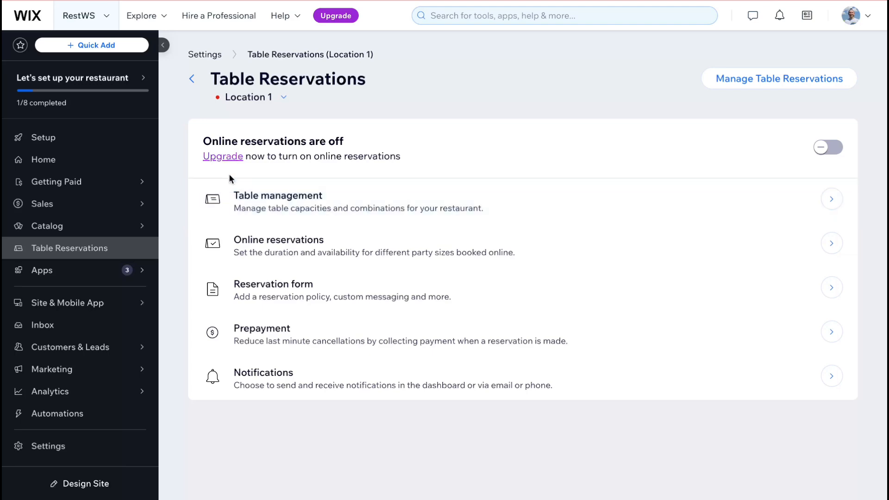
# Compare the Premium plans offered for turning on online reservations, focusing on Core and Business, without selecting one
pyautogui.click(223, 157)
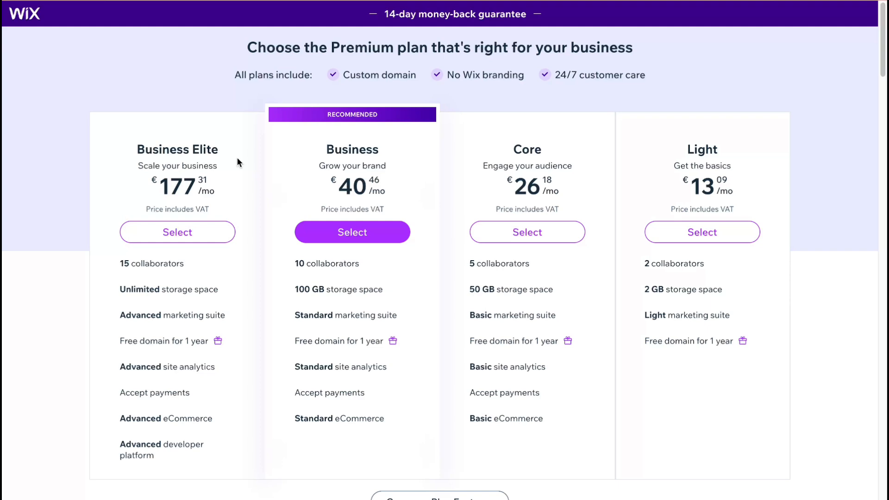
pyautogui.scroll(-1, 237, 158)
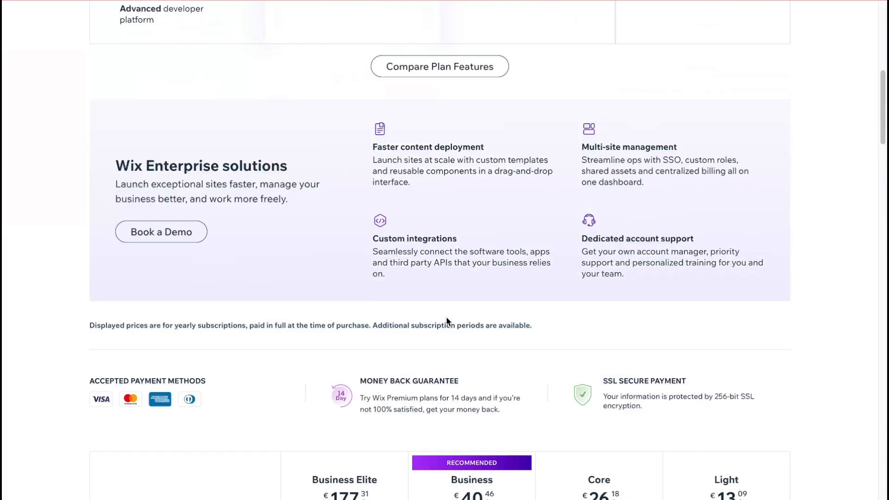
pyautogui.scroll(-3, 446, 316)
pyautogui.scroll(10, 295, 154)
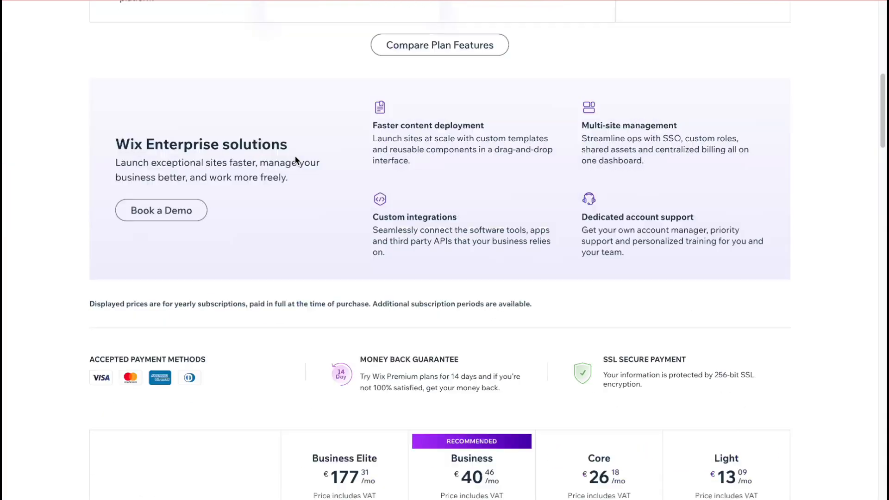
pyautogui.moveTo(510, 151); pyautogui.dragTo(587, 147)
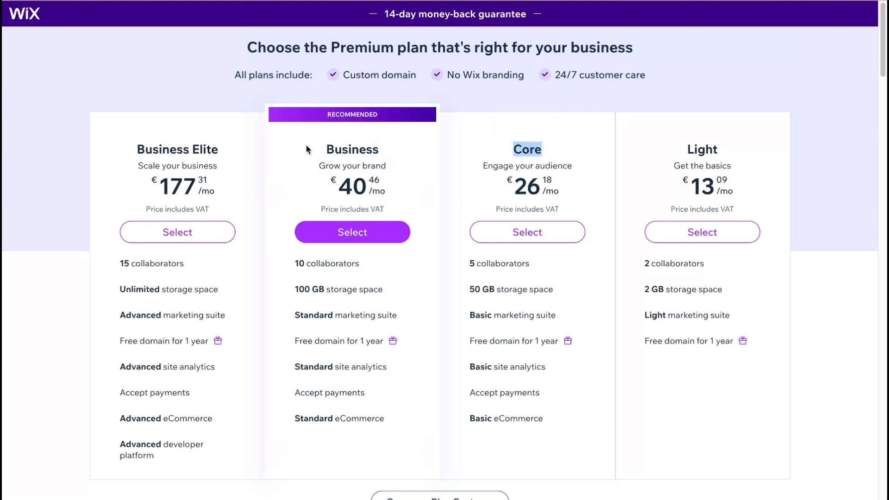
pyautogui.moveTo(335, 149); pyautogui.dragTo(475, 166)
pyautogui.click(502, 112)
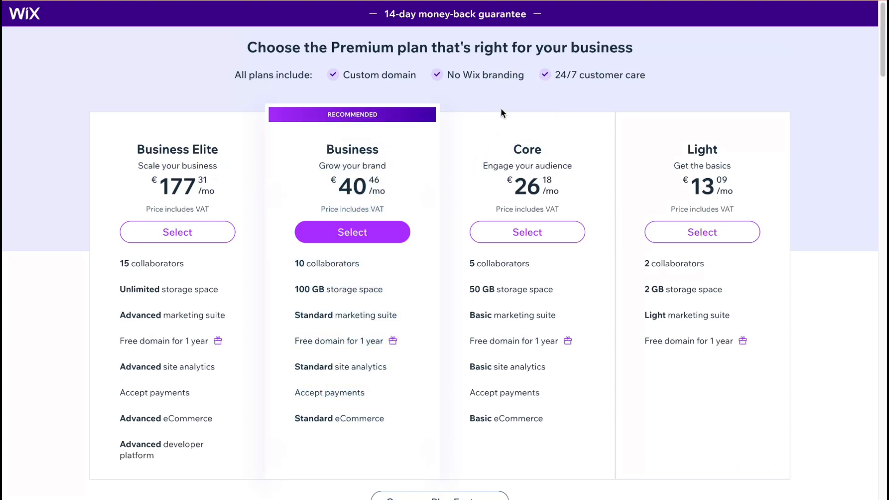
pyautogui.moveTo(326, 149); pyautogui.dragTo(378, 149)
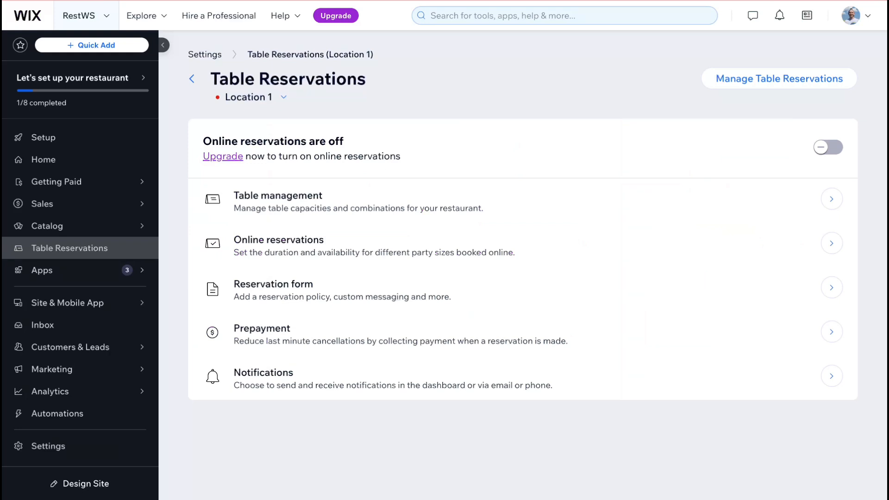
# Open the payment methods task from the setup checklist, review the available providers and dismiss the business location prompt
pyautogui.click(94, 138)
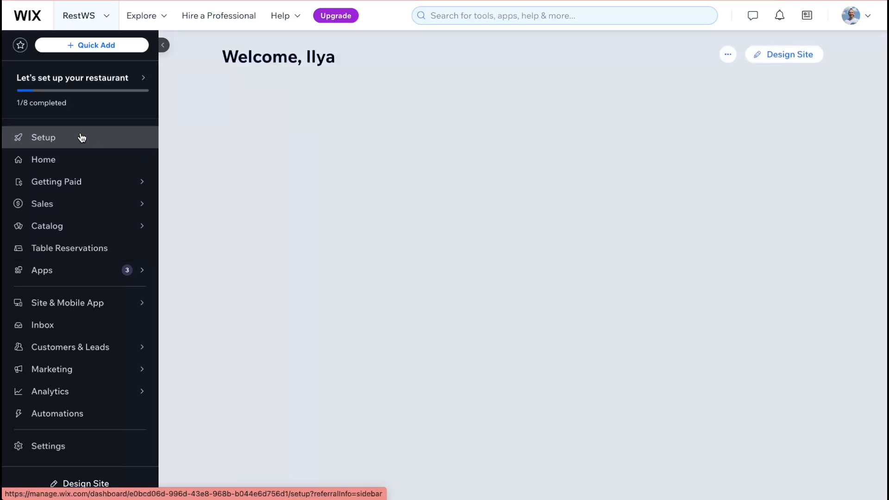
pyautogui.scroll(-1, 347, 271)
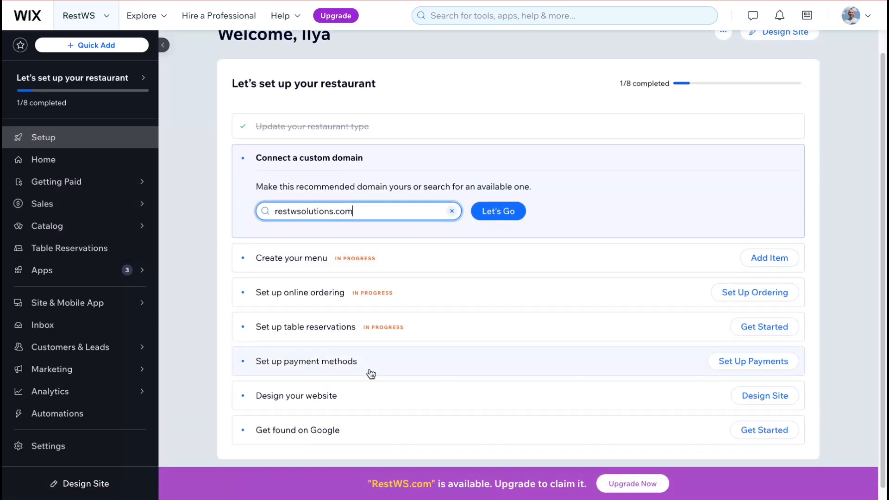
pyautogui.click(733, 362)
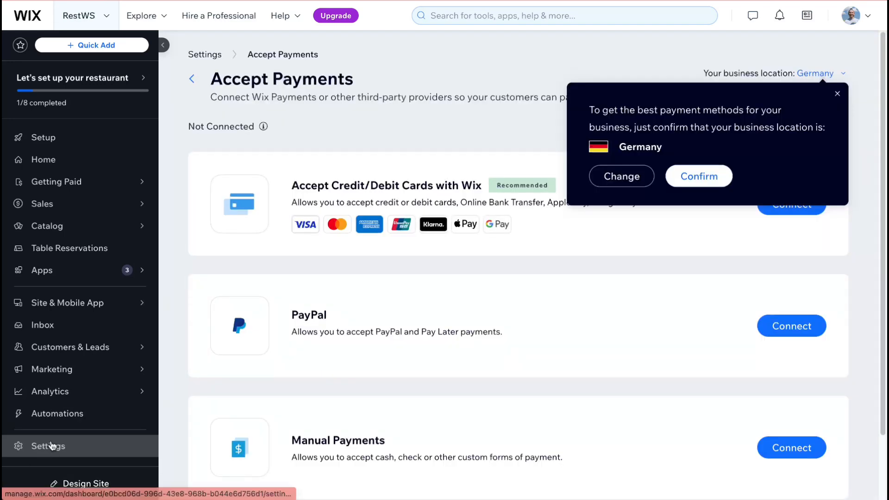
pyautogui.click(838, 94)
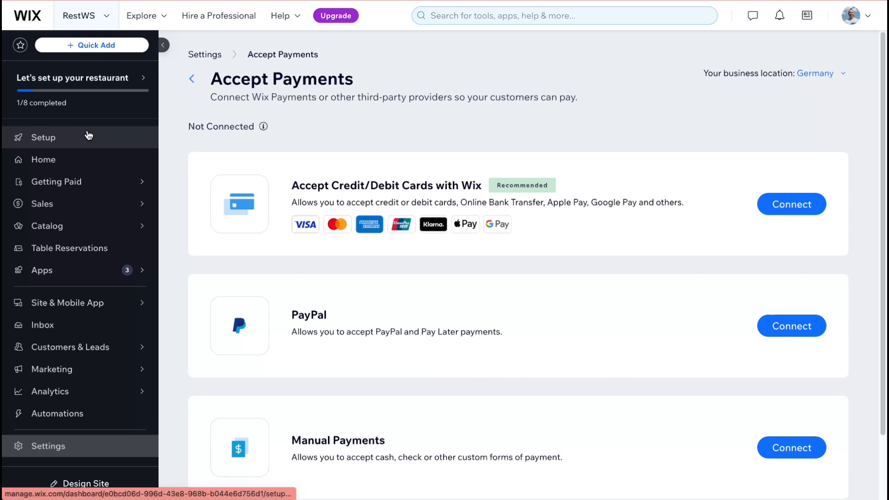
# Start the Design your website task from the setup checklist, and leave the Premium plans page
pyautogui.click(88, 135)
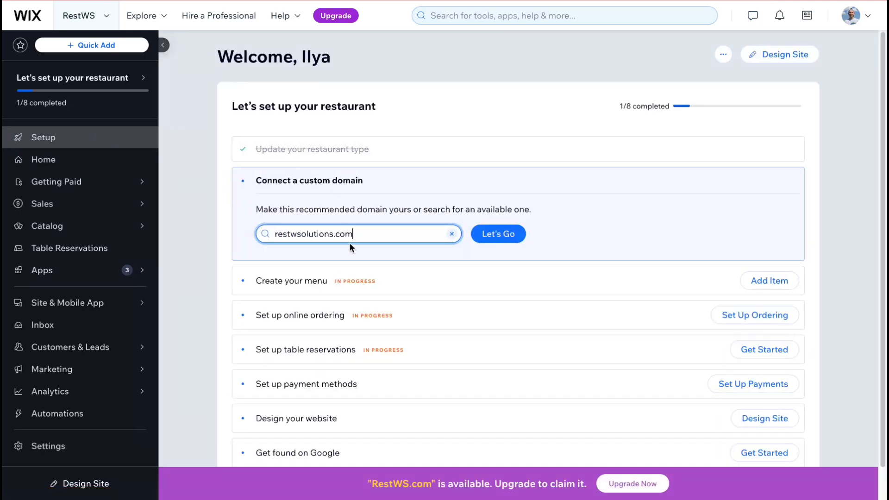
pyautogui.scroll(-1, 281, 388)
pyautogui.click(782, 385)
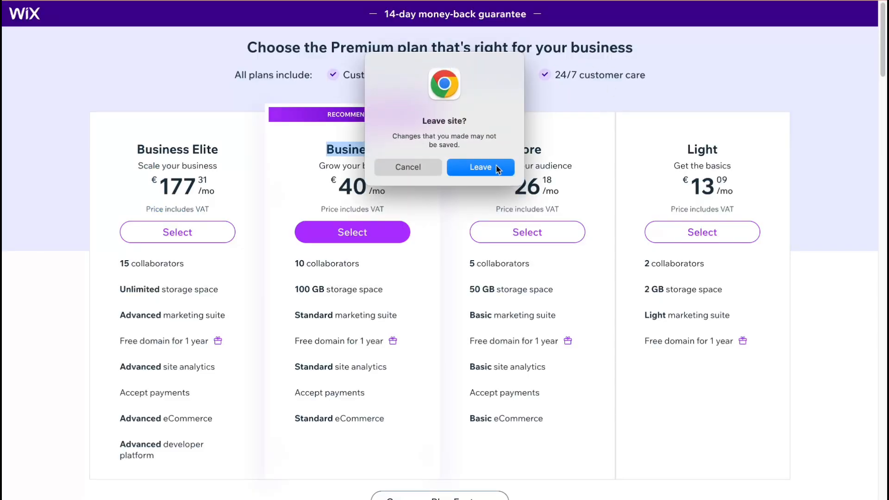
pyautogui.click(496, 168)
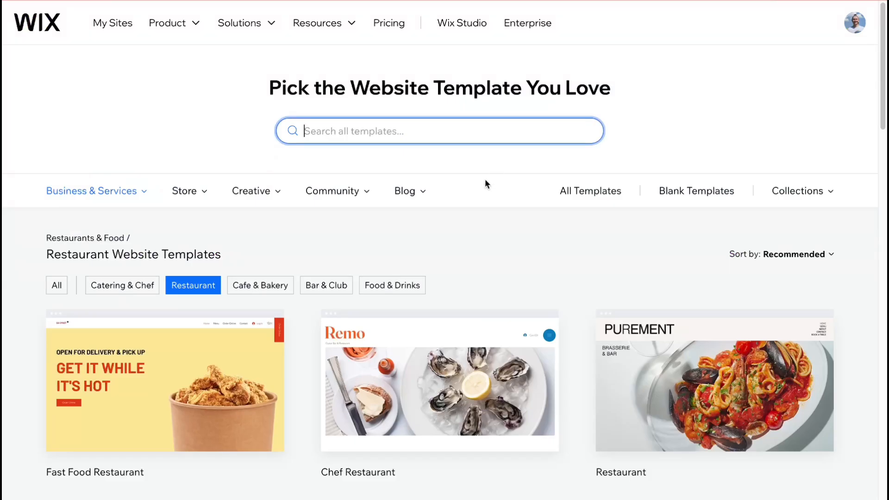
# Browse the restaurant website templates on the first two result pages to compare the available designs
pyautogui.scroll(-4, 431, 273)
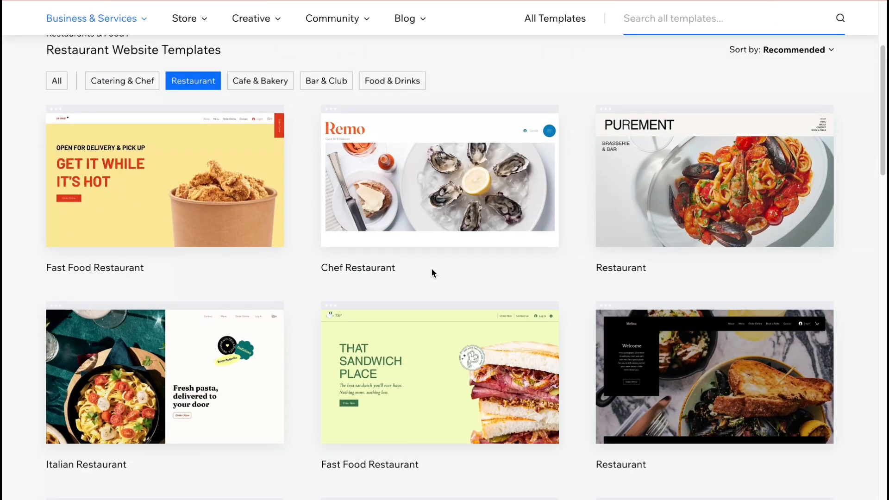
pyautogui.scroll(-1, 455, 244)
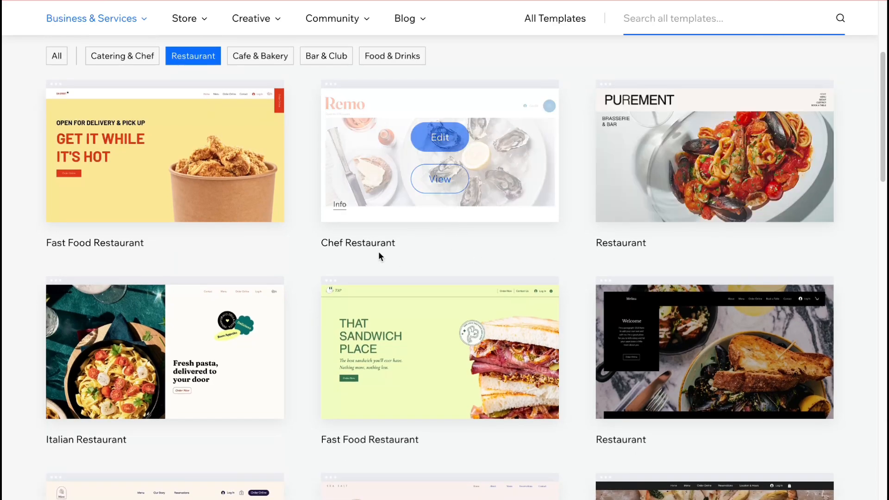
pyautogui.scroll(-4, 378, 264)
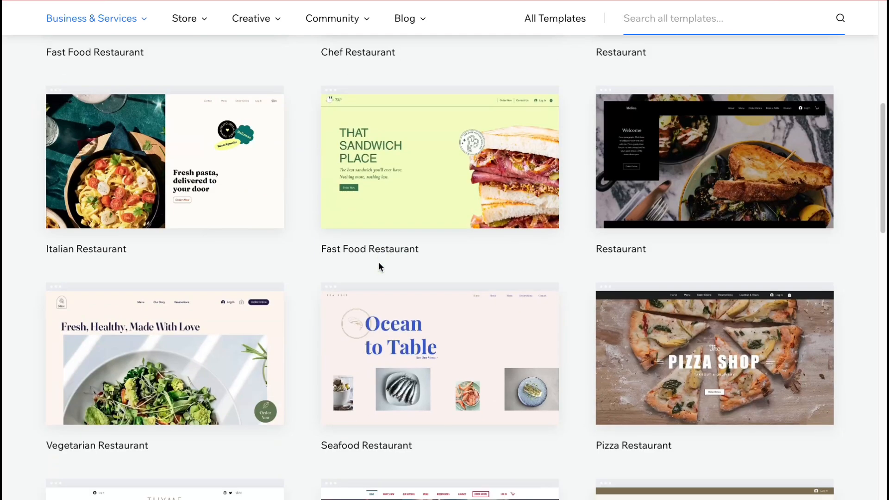
pyautogui.scroll(-6, 378, 263)
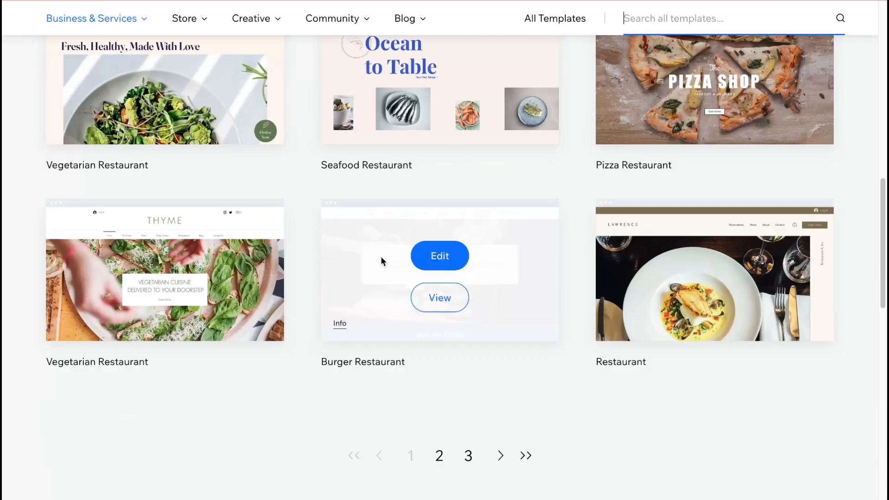
pyautogui.click(440, 455)
pyautogui.scroll(-2, 459, 416)
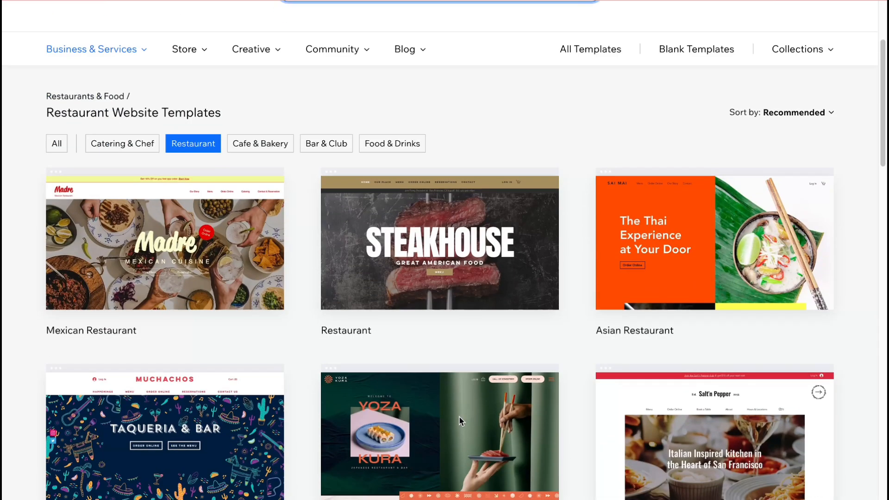
pyautogui.scroll(-3, 449, 304)
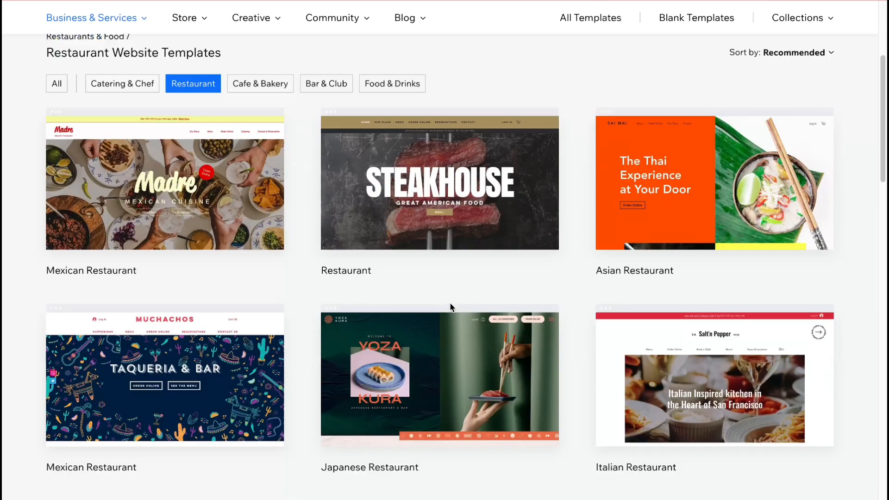
pyautogui.scroll(-3, 450, 305)
pyautogui.scroll(-3, 450, 305)
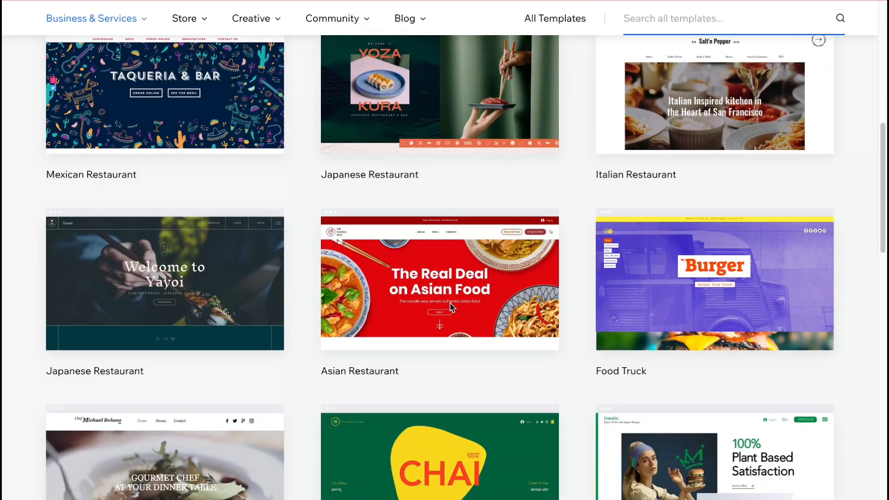
pyautogui.scroll(-2, 451, 308)
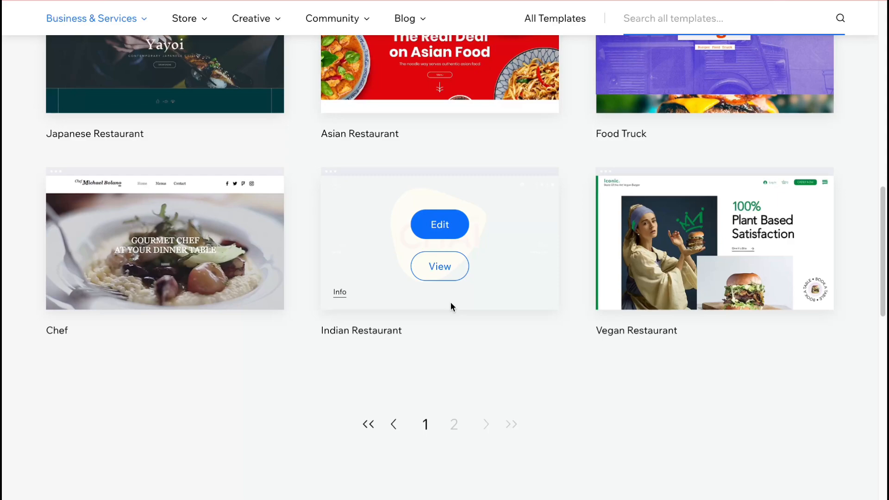
# Open the Yoza Kura Japanese Restaurant template for editing and dismiss the AI content enhancement prompt
pyautogui.scroll(6, 450, 303)
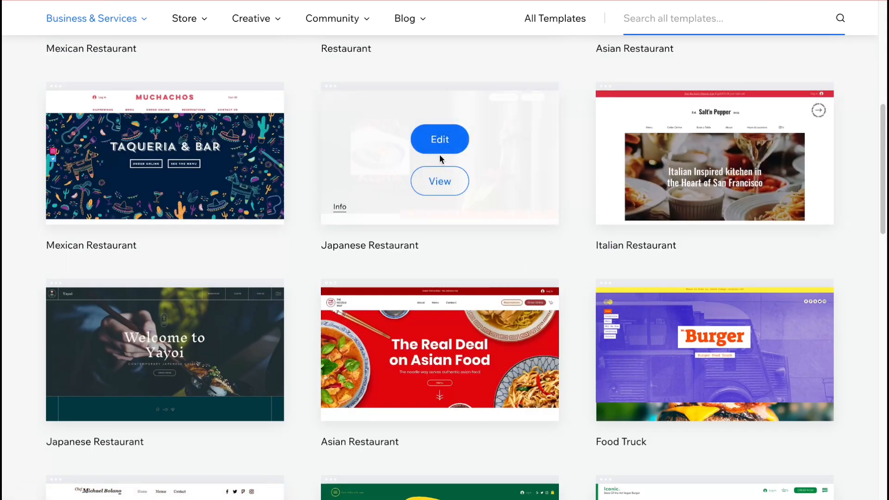
pyautogui.click(440, 139)
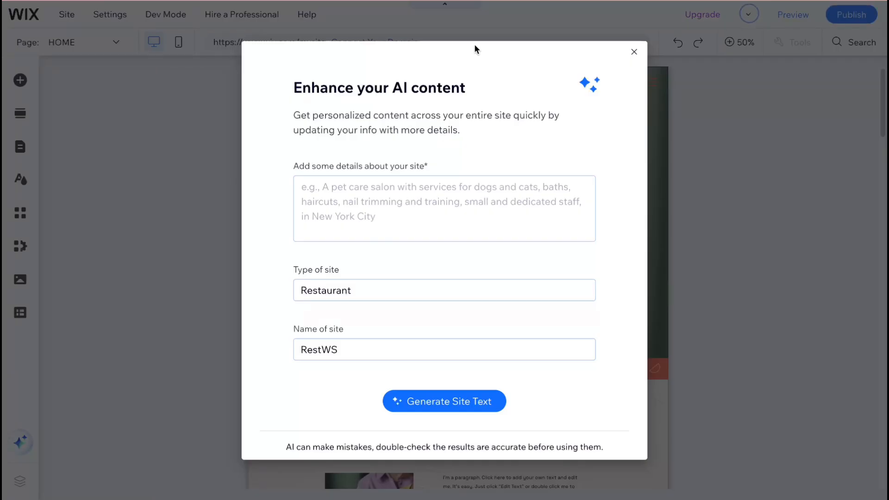
pyautogui.click(633, 51)
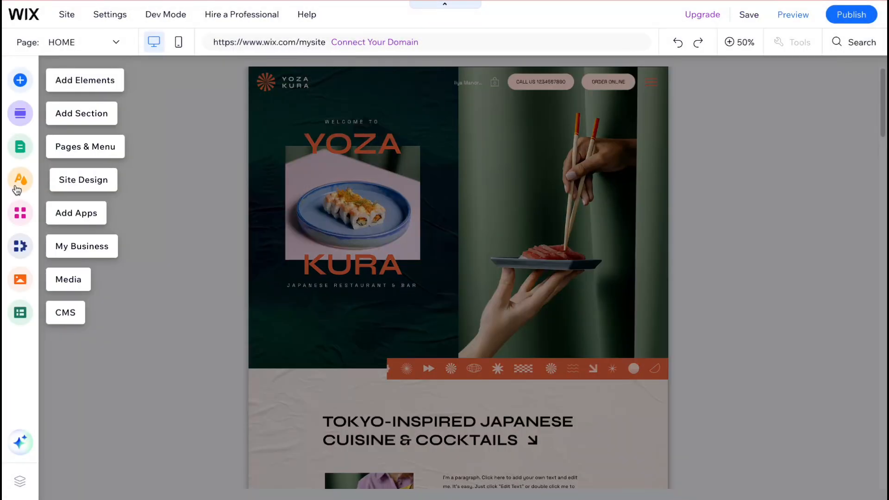
# Review the site's pages and menu and the ready-made section categories, and open the elements that can be added
pyautogui.click(19, 148)
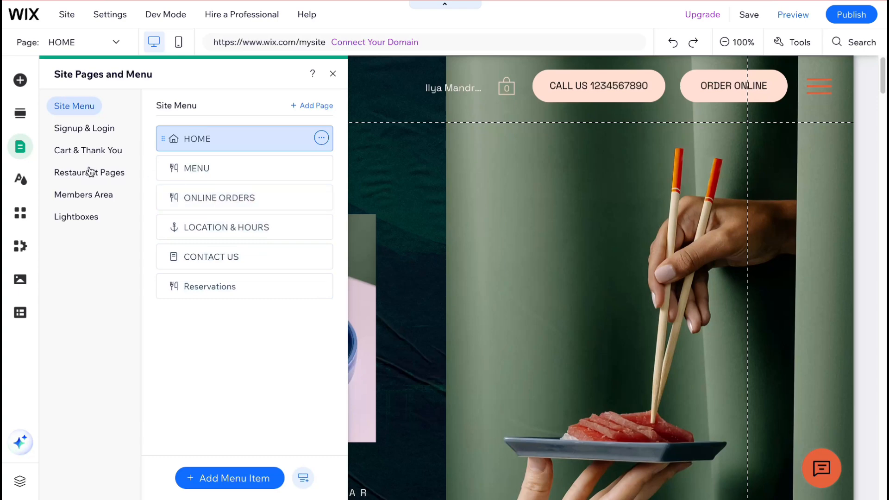
pyautogui.click(14, 112)
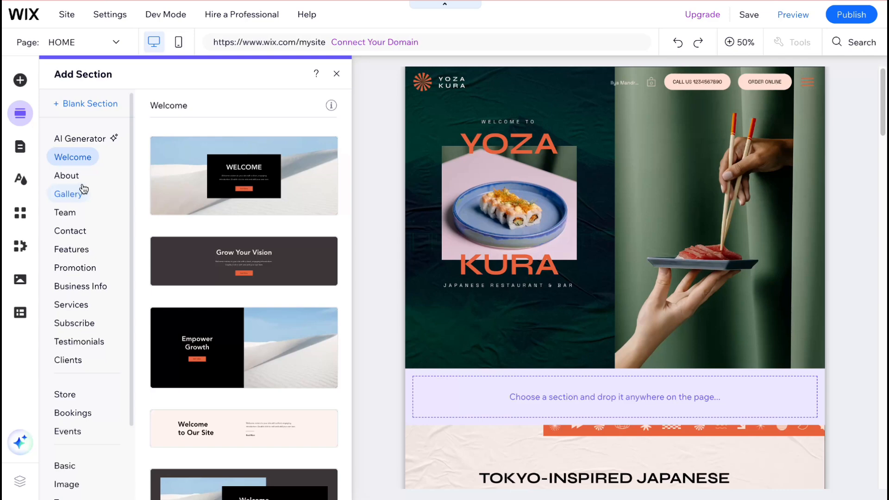
pyautogui.click(21, 79)
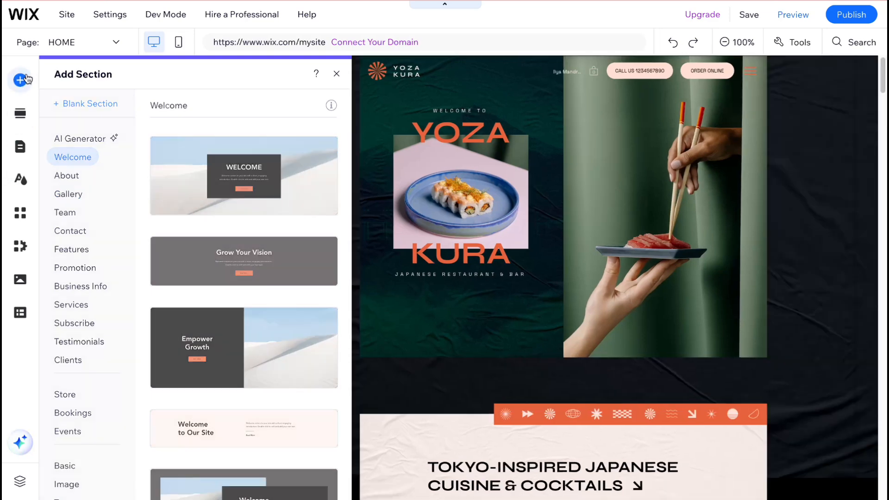